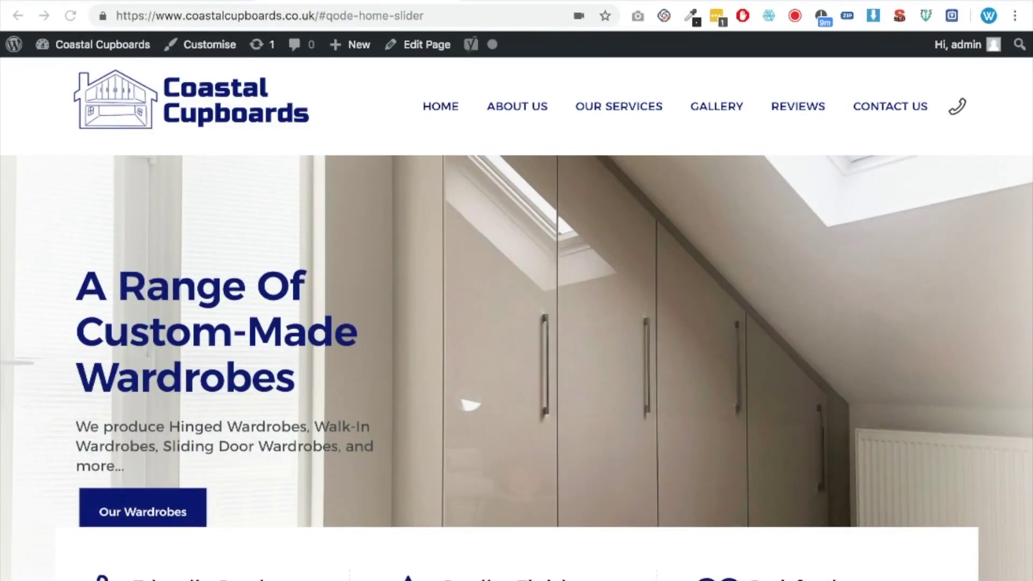
# Look through the Coastal Cupboards home page from the slider through services, reviews and photos to the footer.
pyautogui.scroll(-3, 691, 407)
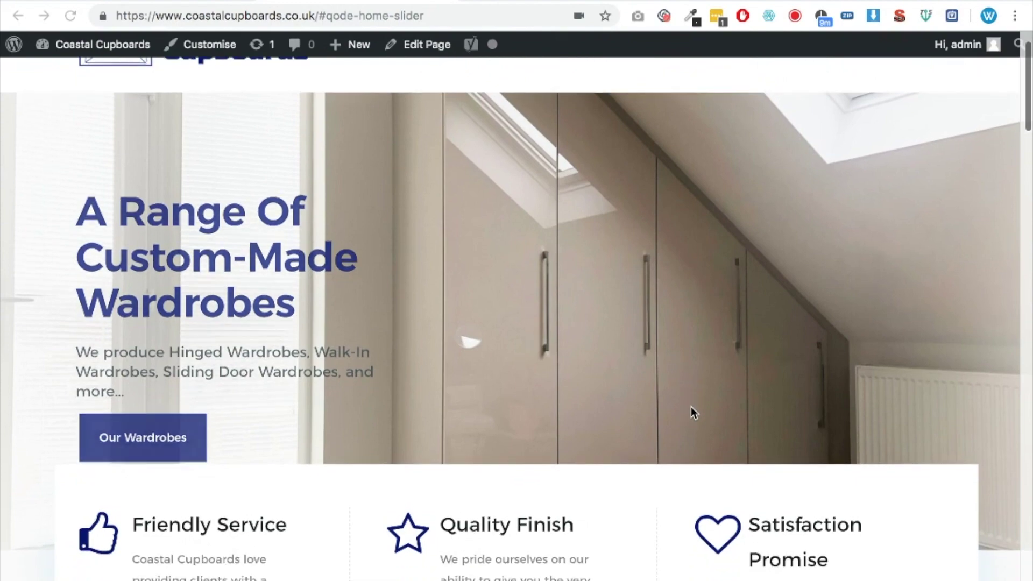
pyautogui.scroll(-3, 691, 407)
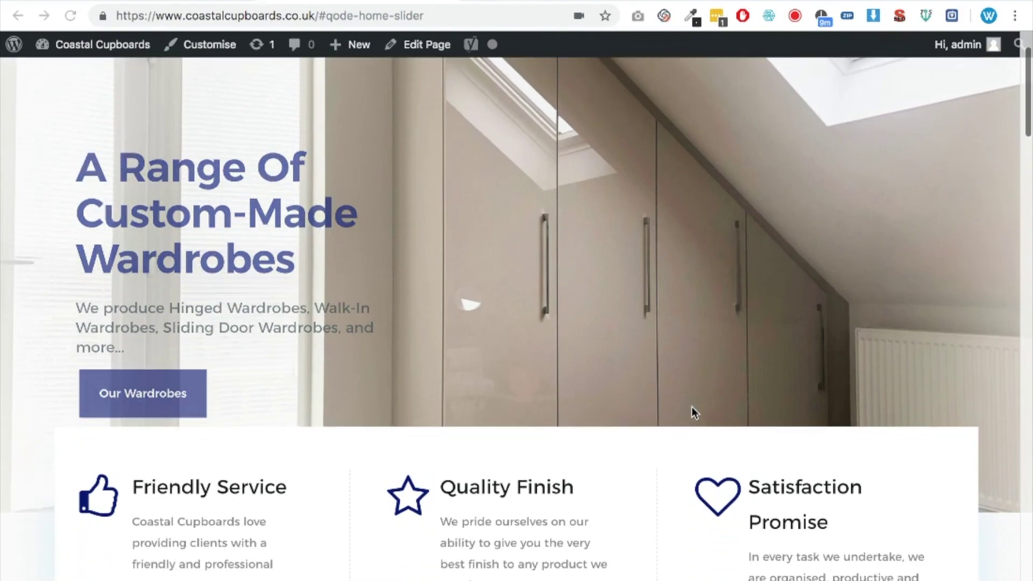
pyautogui.scroll(-2, 691, 409)
pyautogui.scroll(-2, 693, 412)
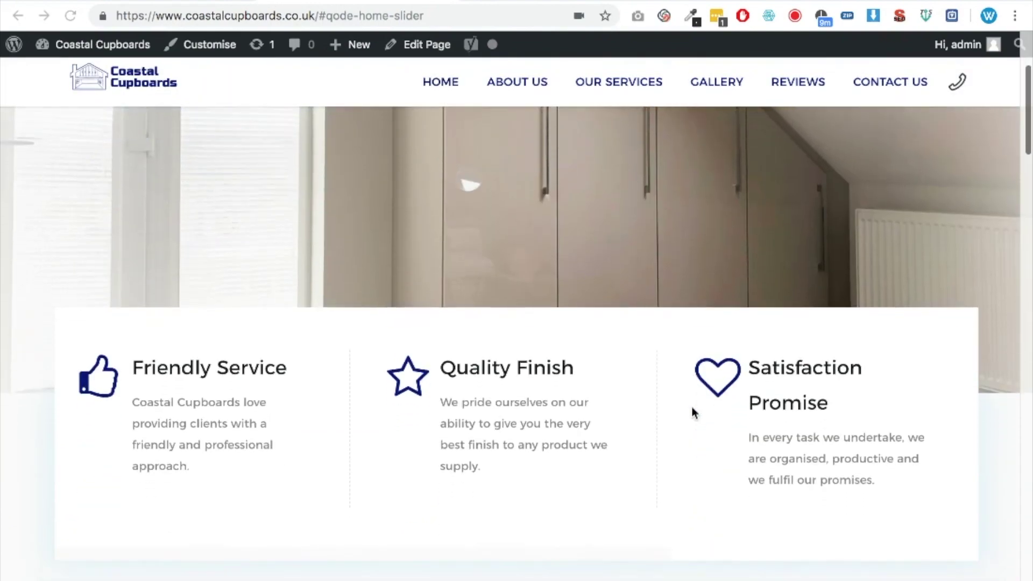
pyautogui.scroll(-3, 693, 412)
pyautogui.scroll(-10, 693, 412)
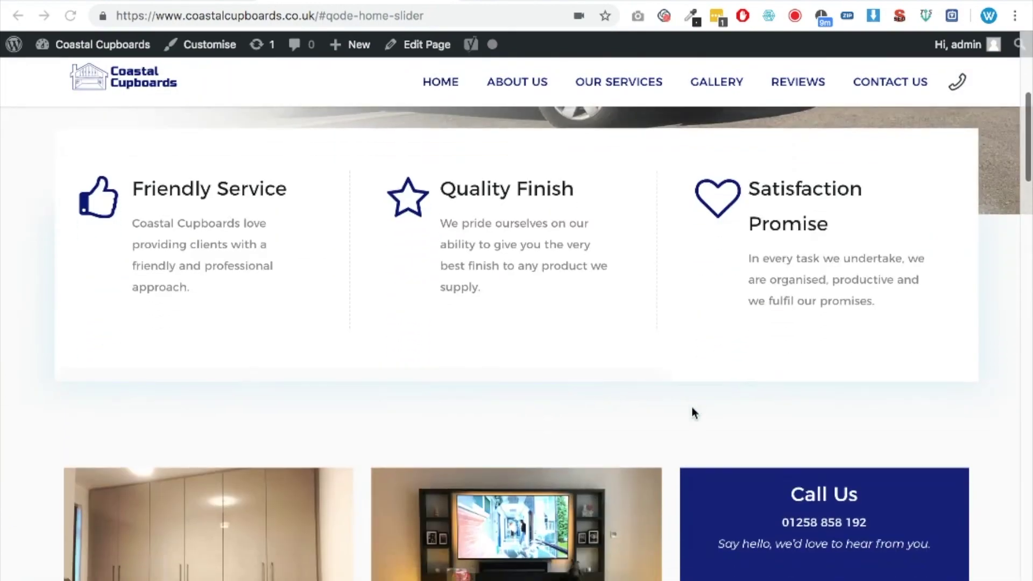
pyautogui.scroll(-9, 692, 412)
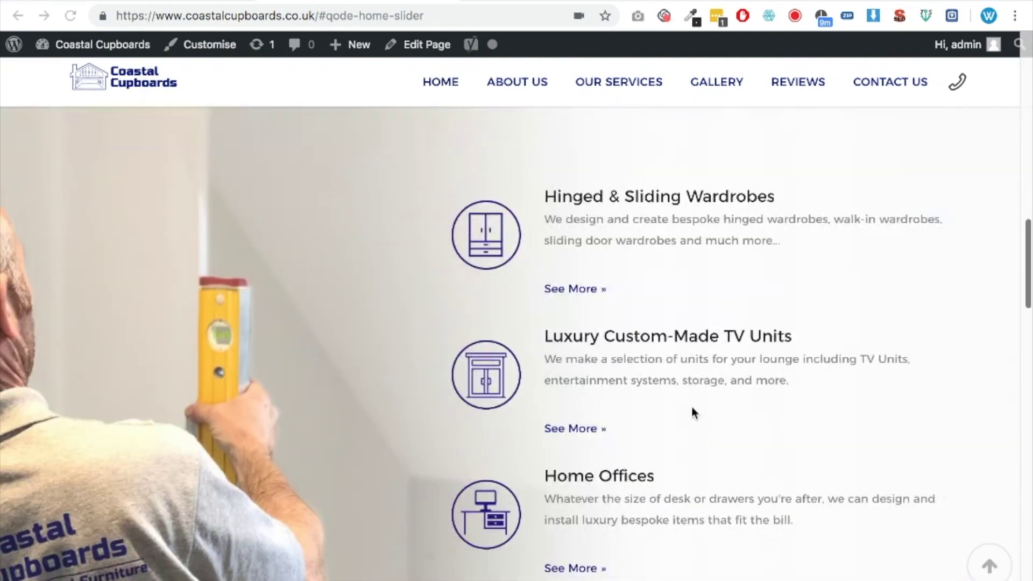
pyautogui.scroll(-4, 693, 412)
pyautogui.scroll(-13, 692, 409)
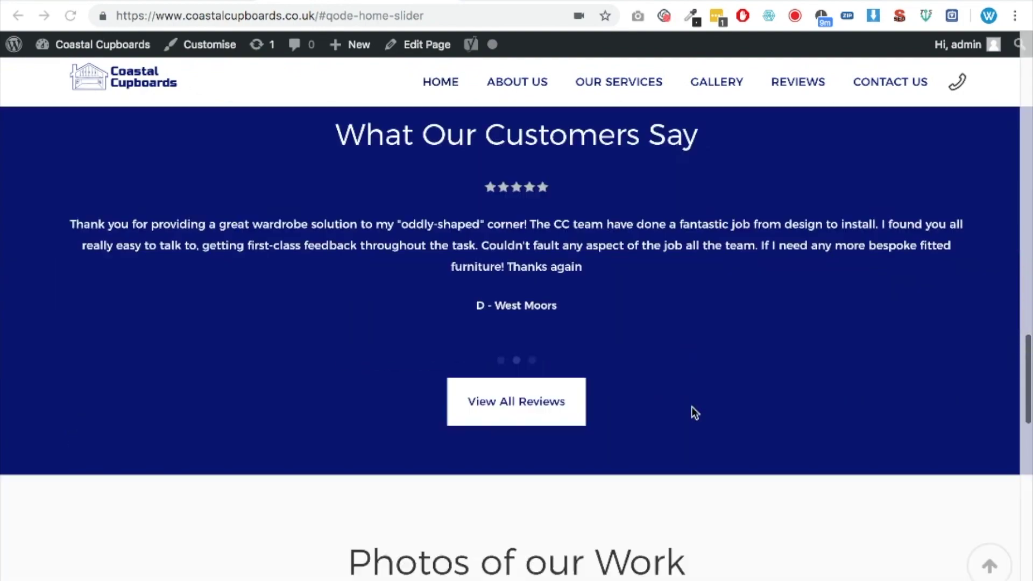
pyautogui.scroll(-12, 692, 410)
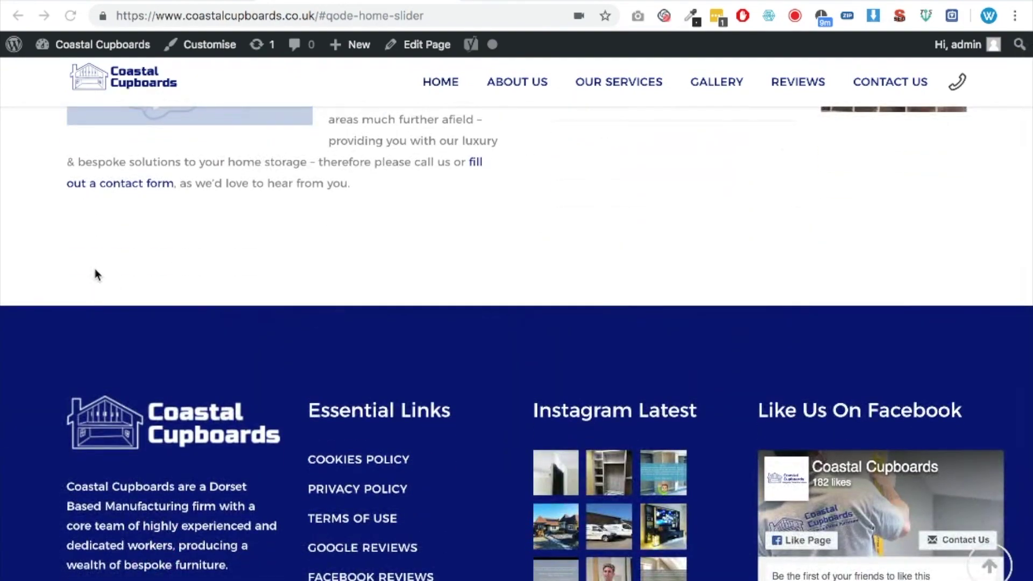
# Examine the service area map and contact details above the footer, and return to the start of the home page.
pyautogui.scroll(2, 948, 277)
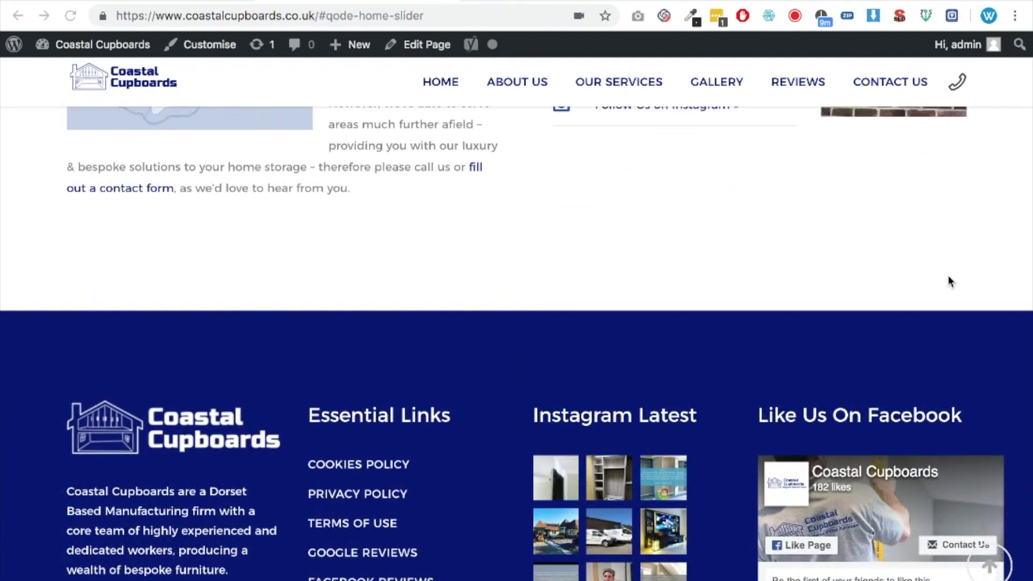
pyautogui.scroll(2, 948, 276)
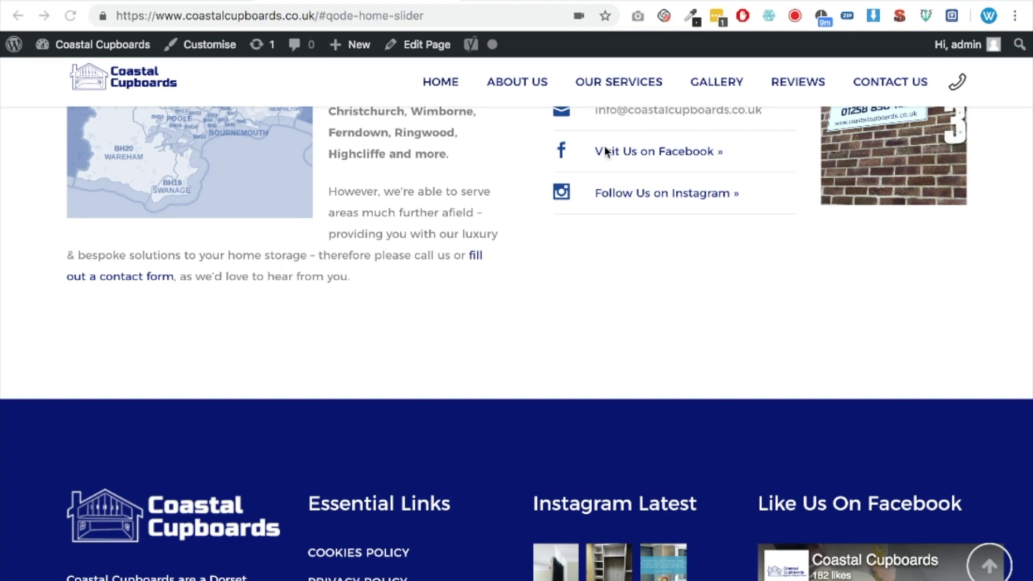
pyautogui.scroll(1, 613, 124)
pyautogui.moveTo(624, 92)
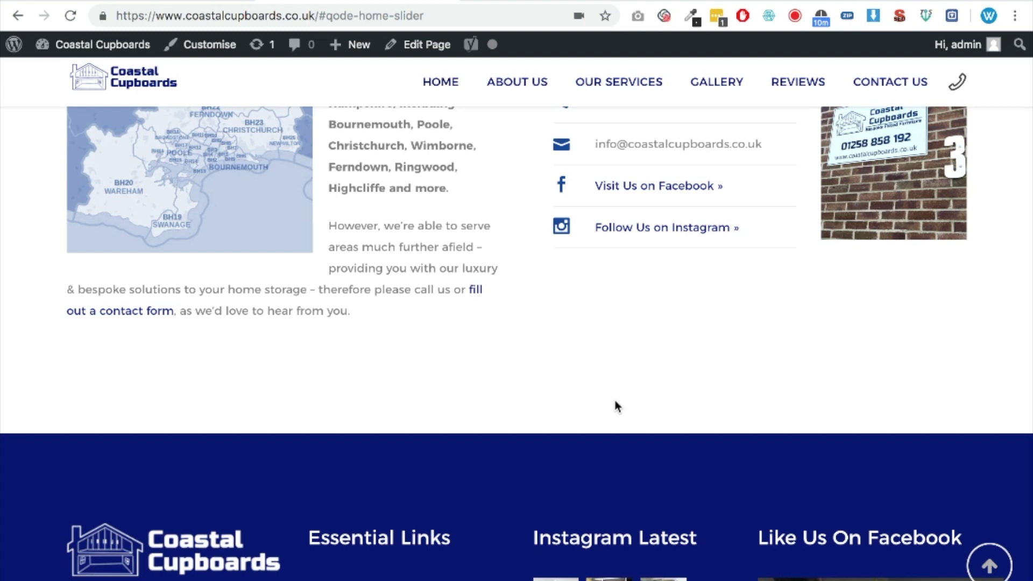
pyautogui.scroll(2, 617, 407)
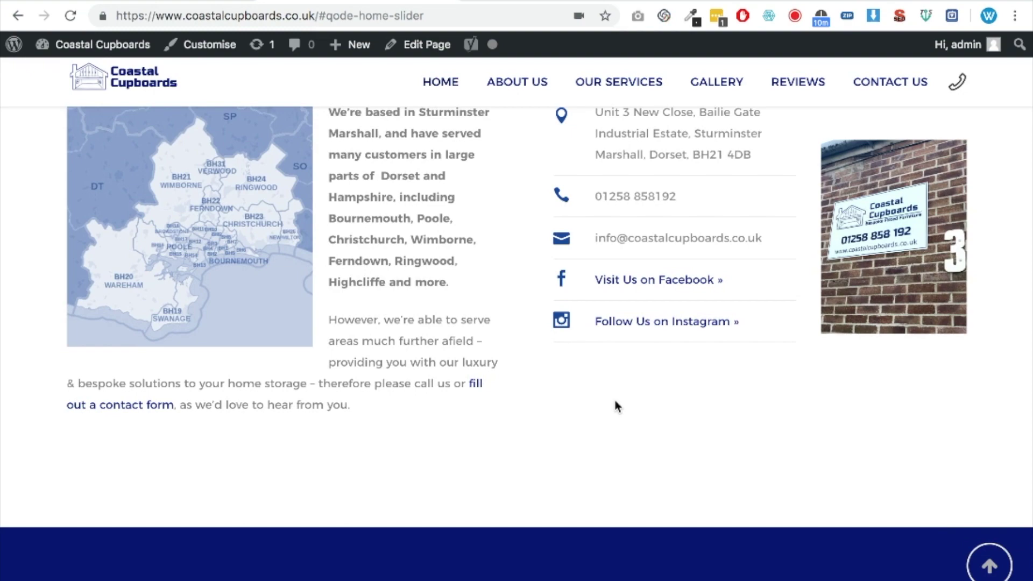
pyautogui.scroll(1, 617, 407)
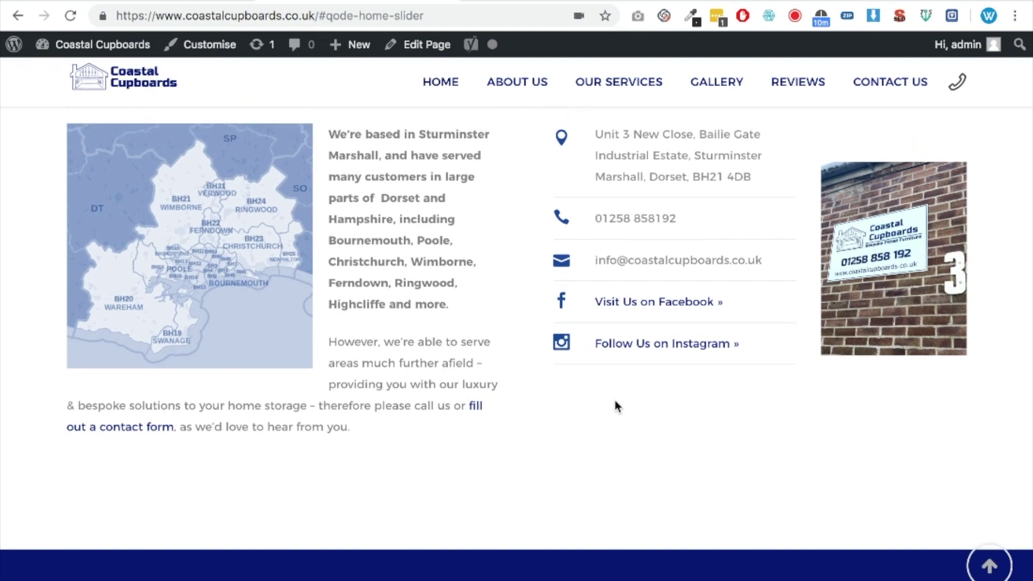
pyautogui.scroll(15, 617, 406)
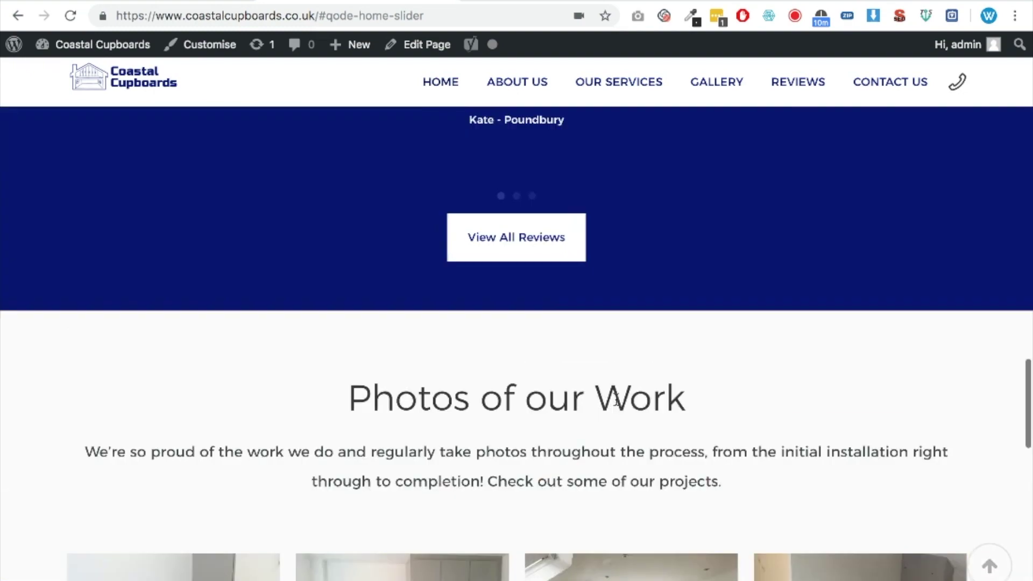
pyautogui.scroll(15, 607, 380)
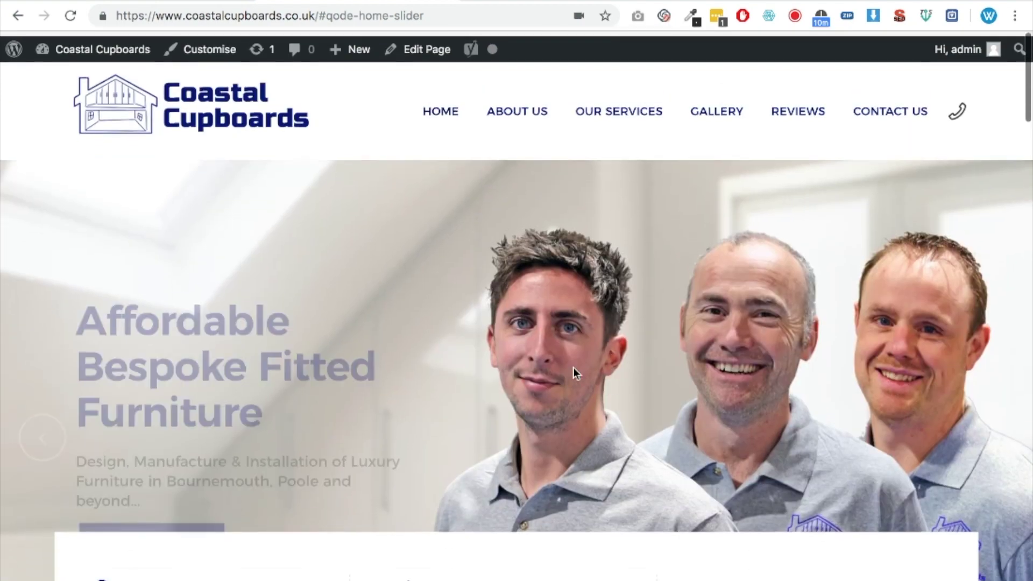
# Open the site's WordPress dashboard and dismiss the plugin notices shown there.
pyautogui.moveTo(89, 49)
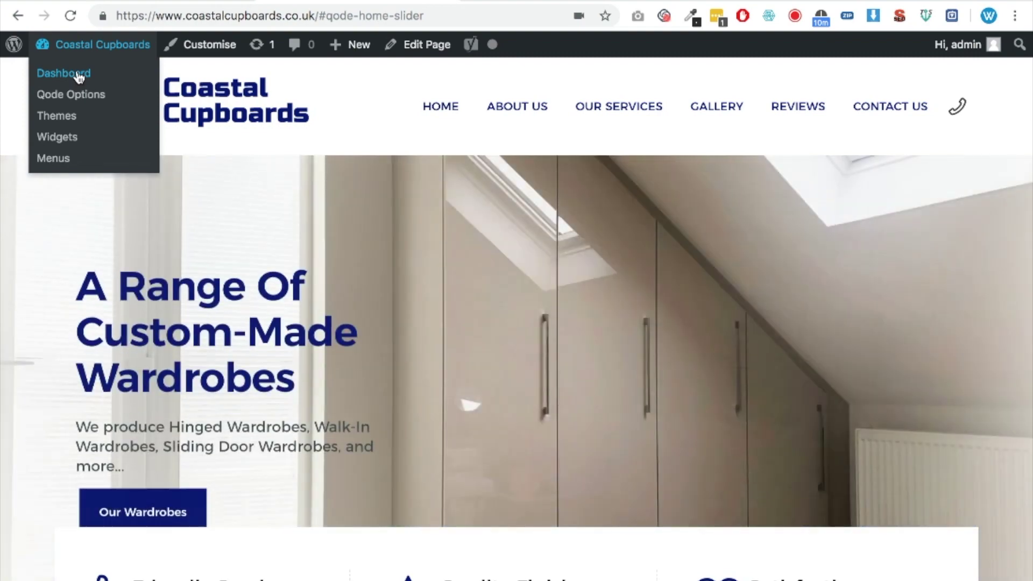
pyautogui.click(79, 75)
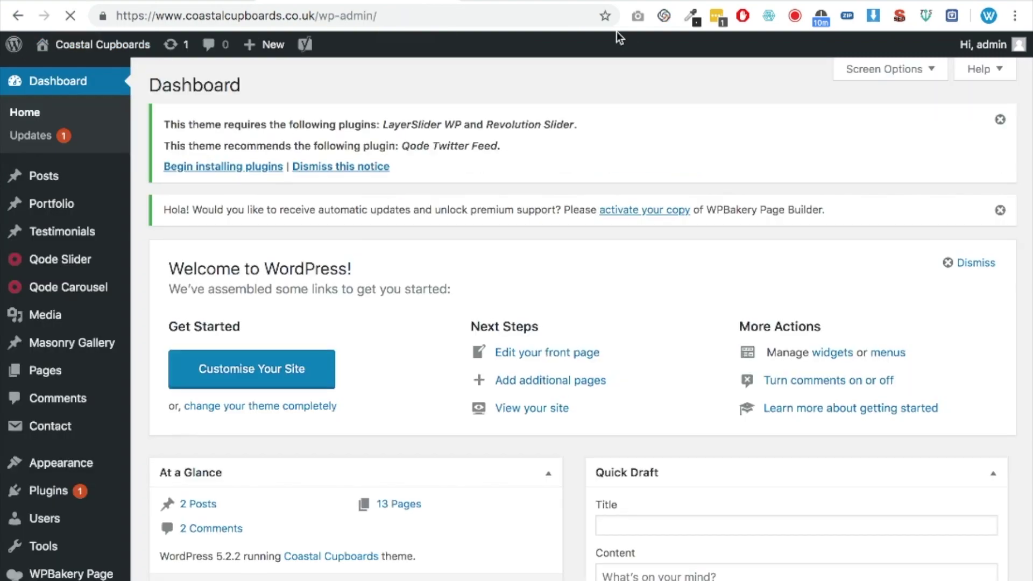
pyautogui.click(999, 119)
pyautogui.scroll(-3, 502, 299)
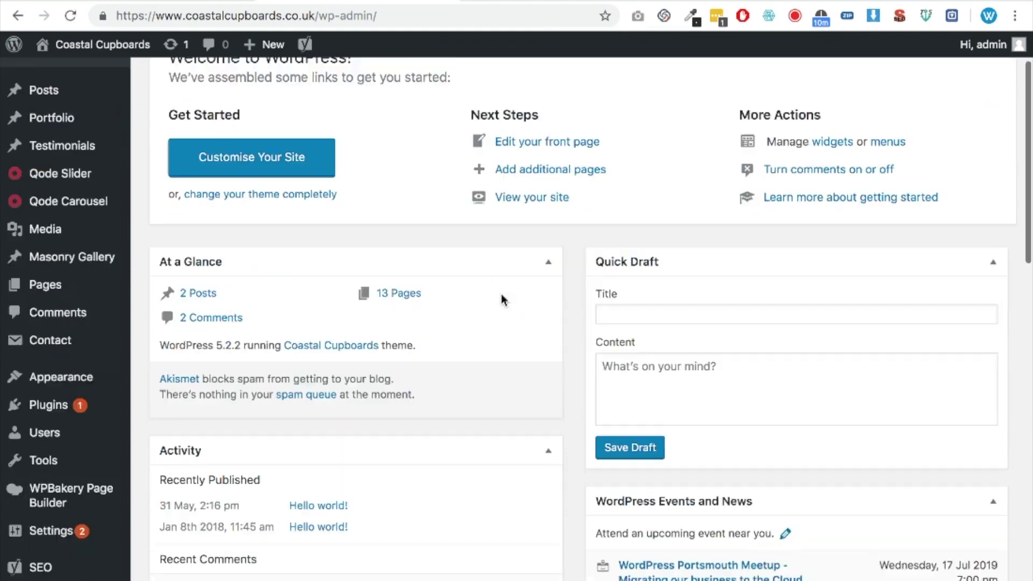
# Upload templatera.zip as a new plugin, install it and activate it.
pyautogui.moveTo(69, 339)
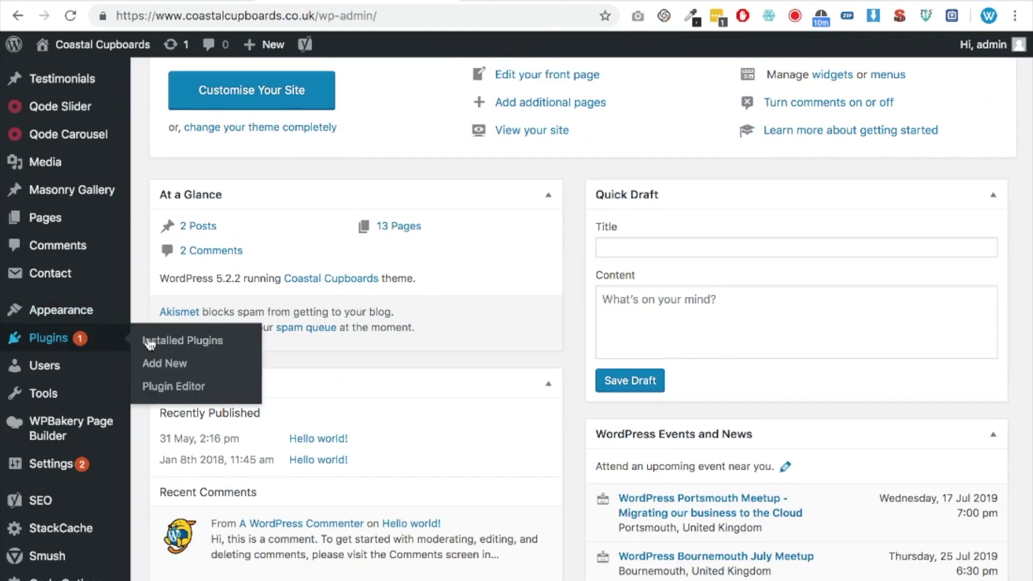
pyautogui.click(168, 366)
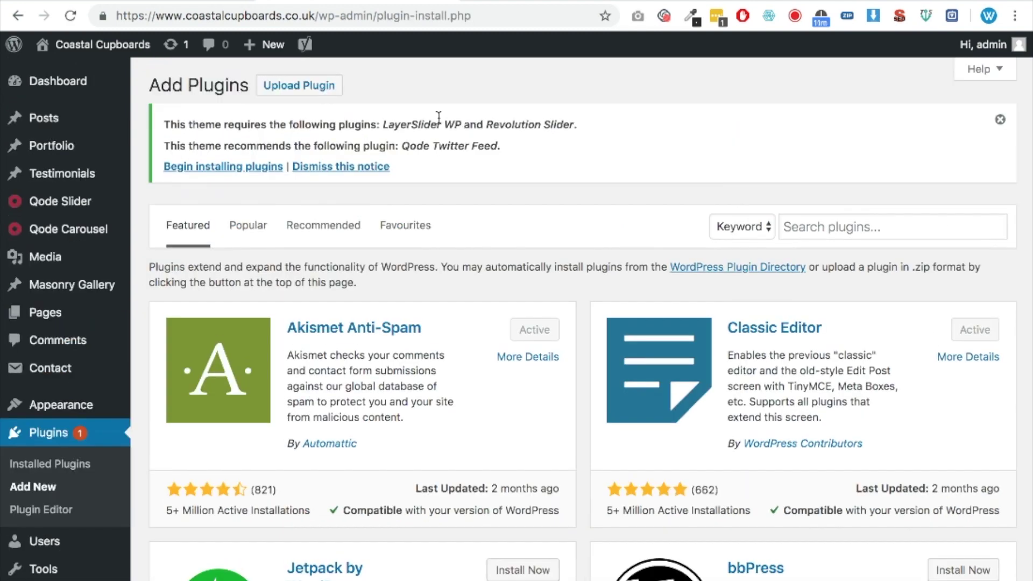
pyautogui.click(308, 90)
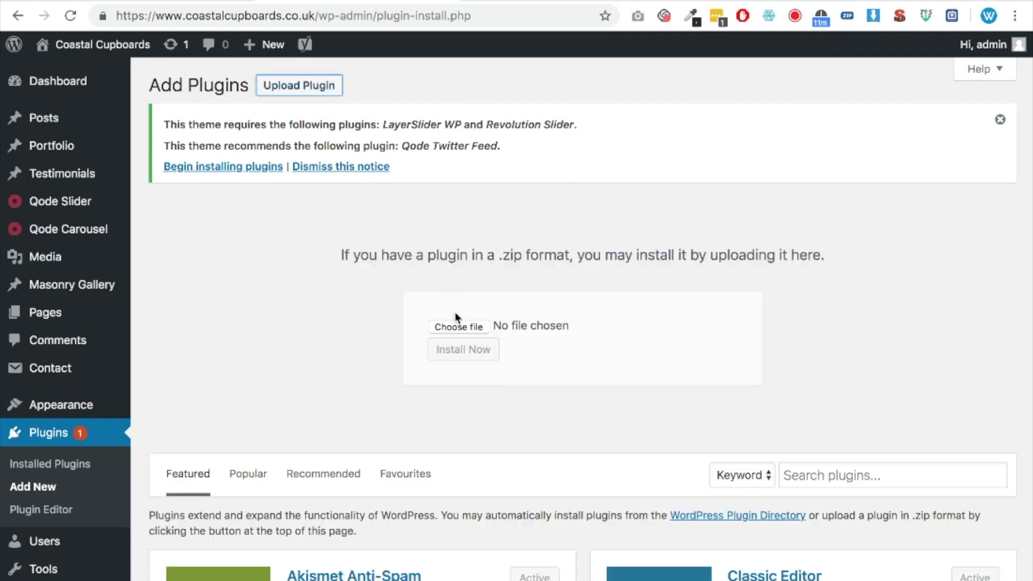
pyautogui.click(459, 327)
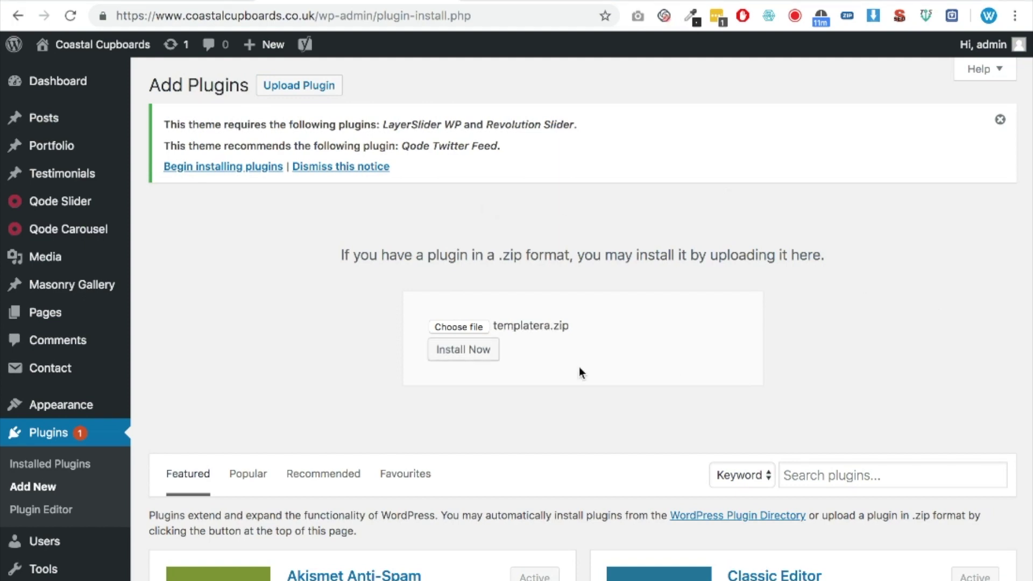
pyautogui.click(478, 356)
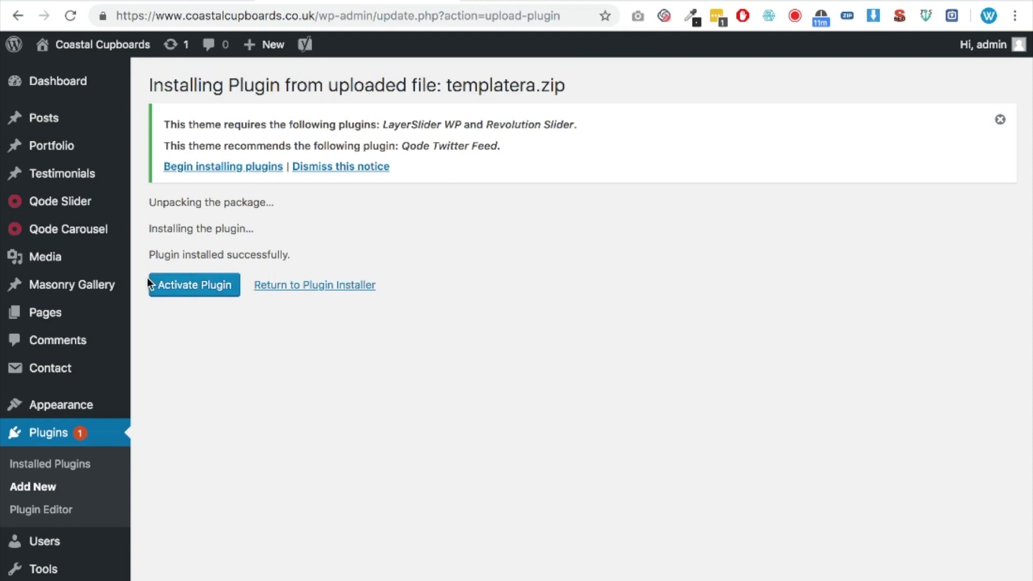
pyautogui.click(200, 287)
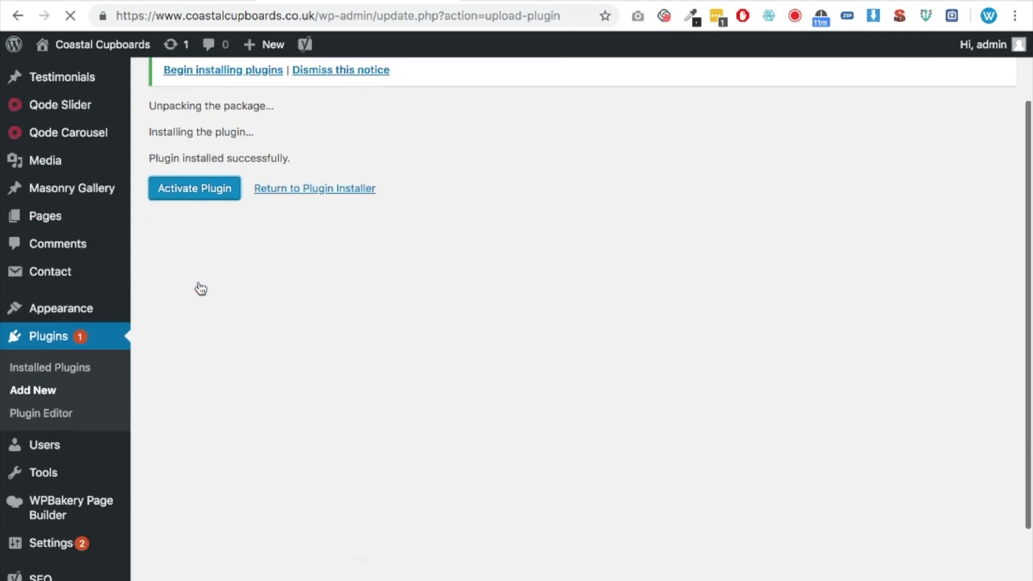
# Open the WPBakery Page Builder templates list and start a new template.
pyautogui.scroll(-7, 200, 279)
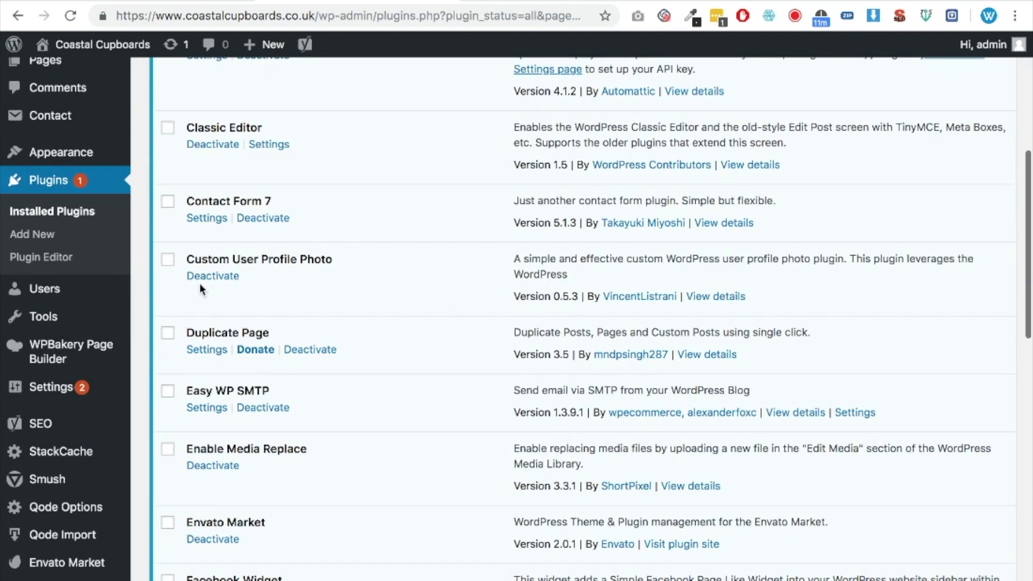
pyautogui.moveTo(76, 359)
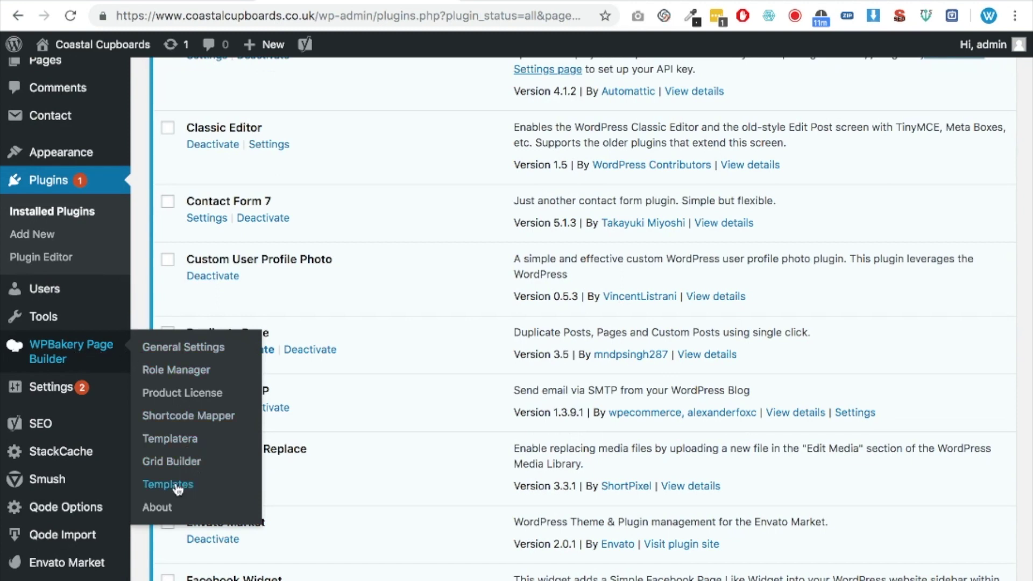
pyautogui.scroll(-2, 177, 488)
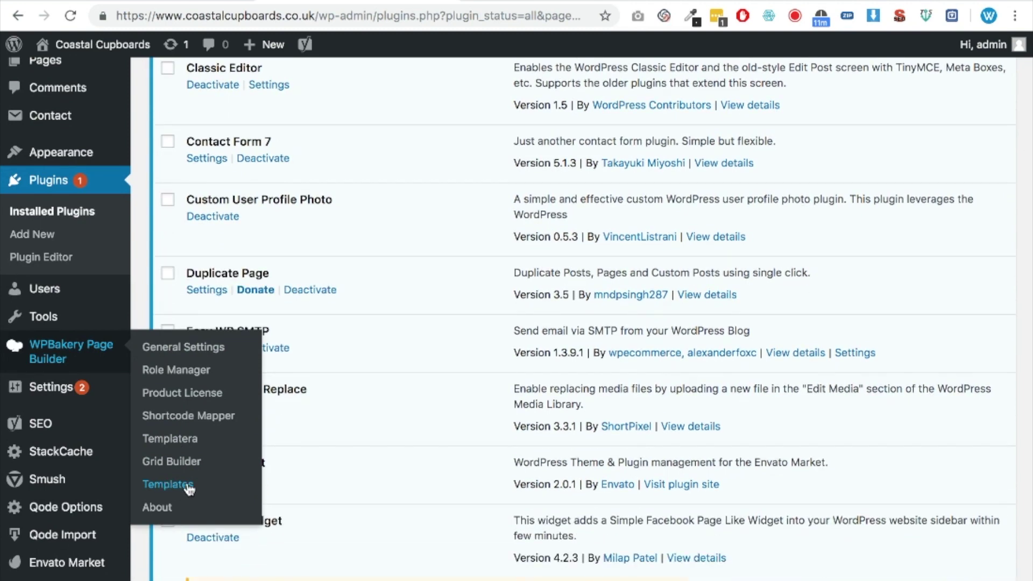
pyautogui.click(171, 486)
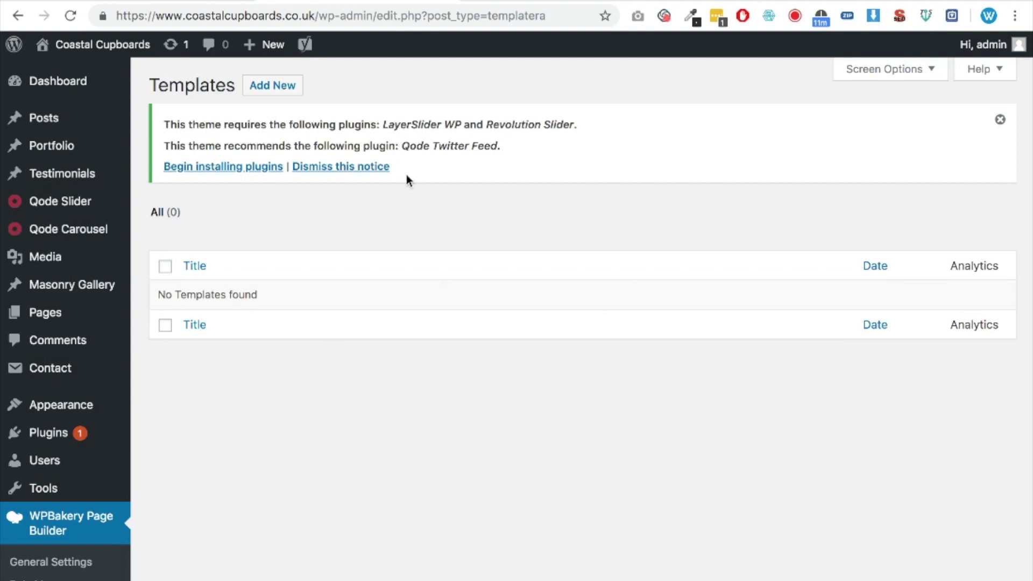
pyautogui.click(266, 90)
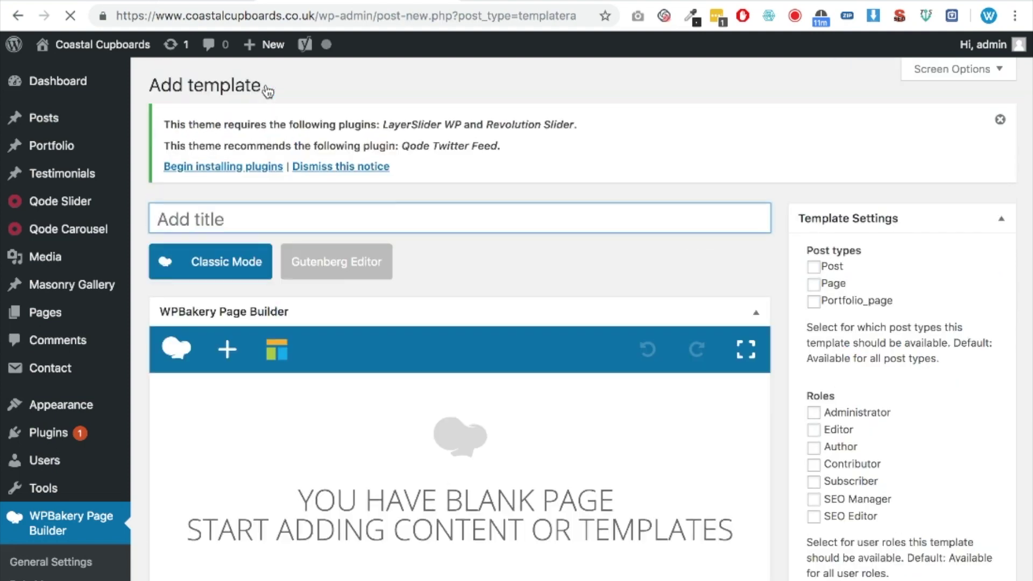
# Title the new template "Suppliers".
pyautogui.scroll(-3, 382, 186)
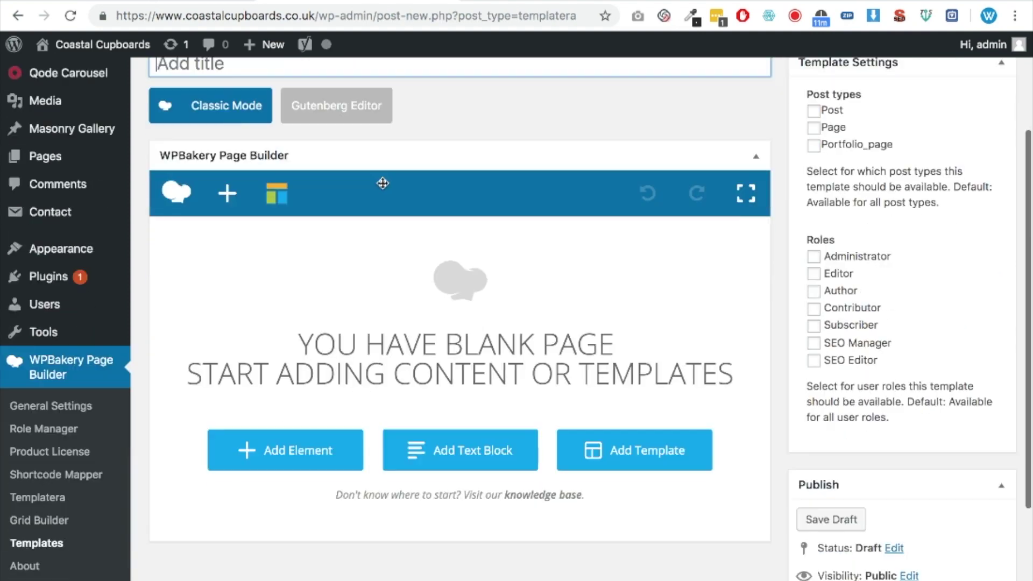
pyautogui.scroll(-2, 382, 183)
pyautogui.scroll(2, 385, 189)
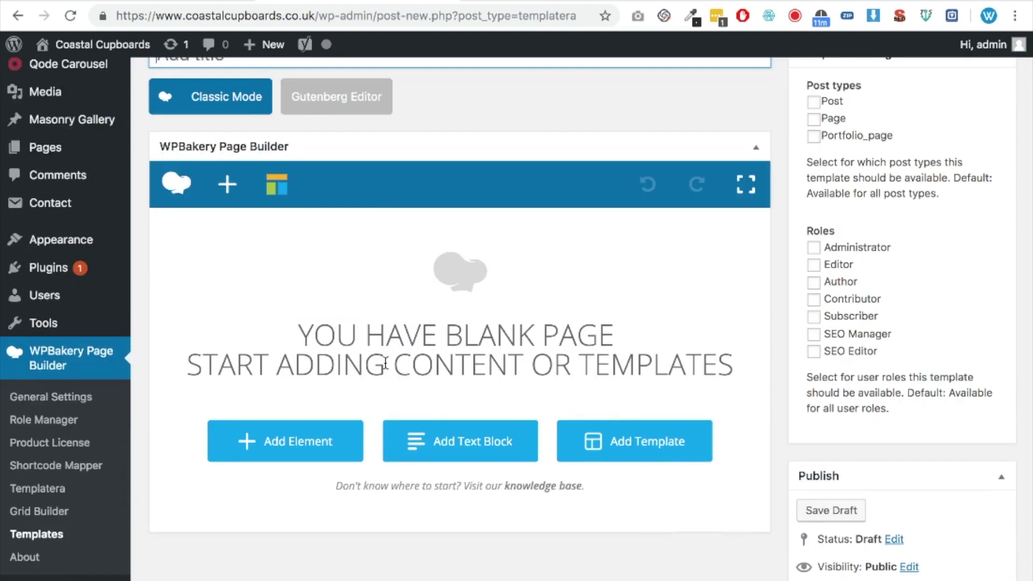
pyautogui.scroll(1, 437, 307)
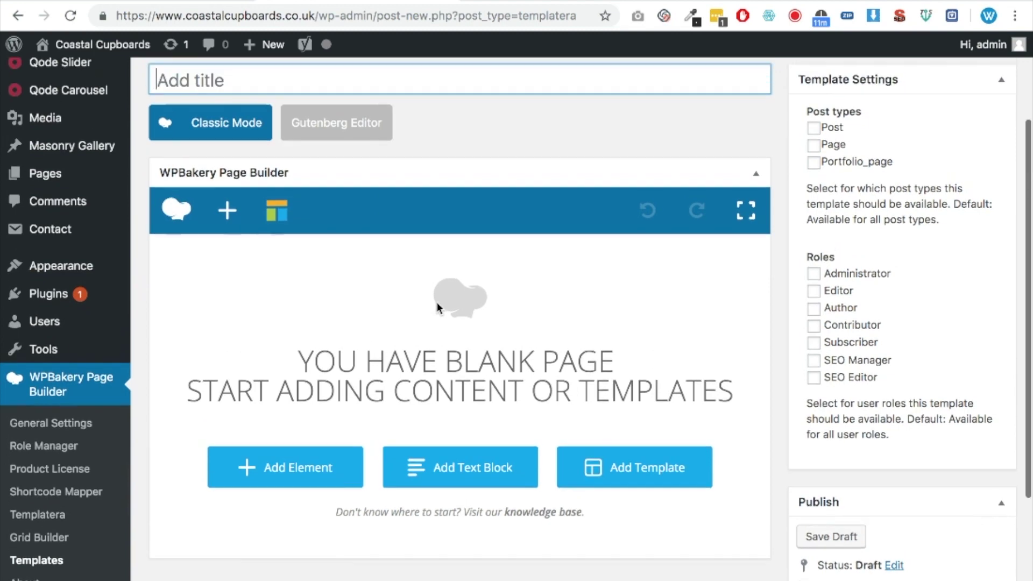
pyautogui.scroll(1, 437, 308)
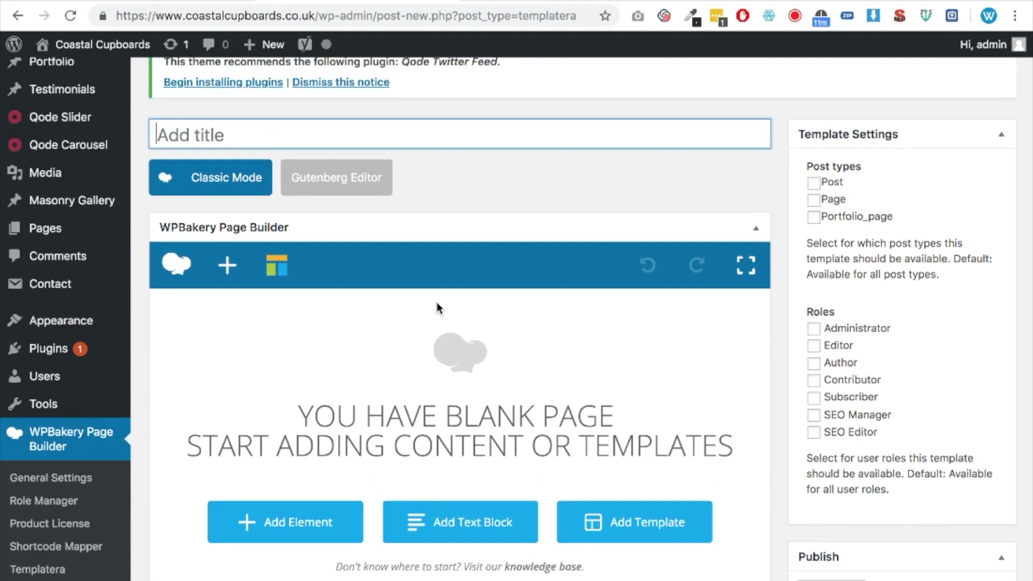
pyautogui.write('Sup')
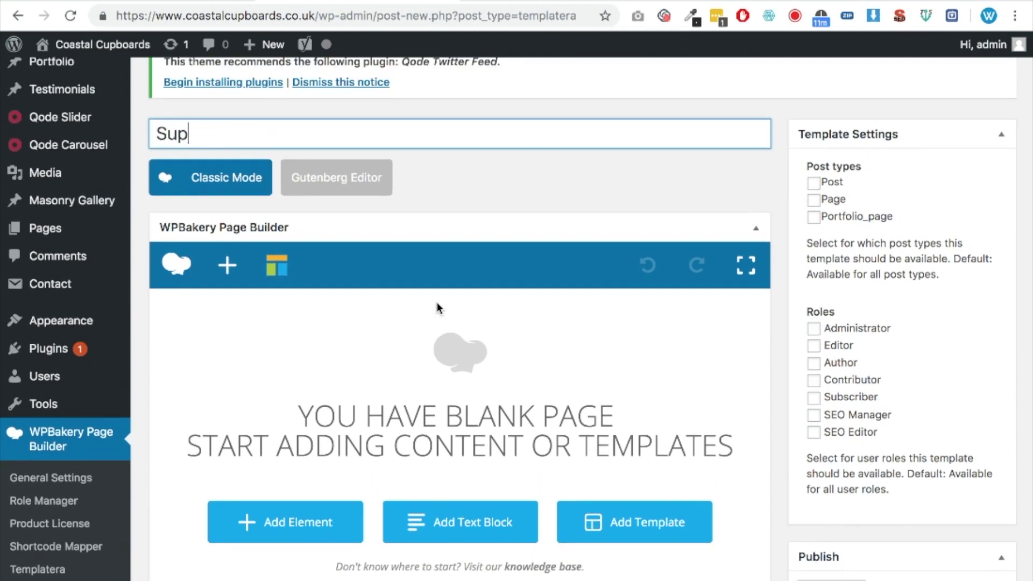
pyautogui.write('pliers')
# Add a row split into six equal columns and search for an image element for its first column.
pyautogui.scroll(-2, 437, 308)
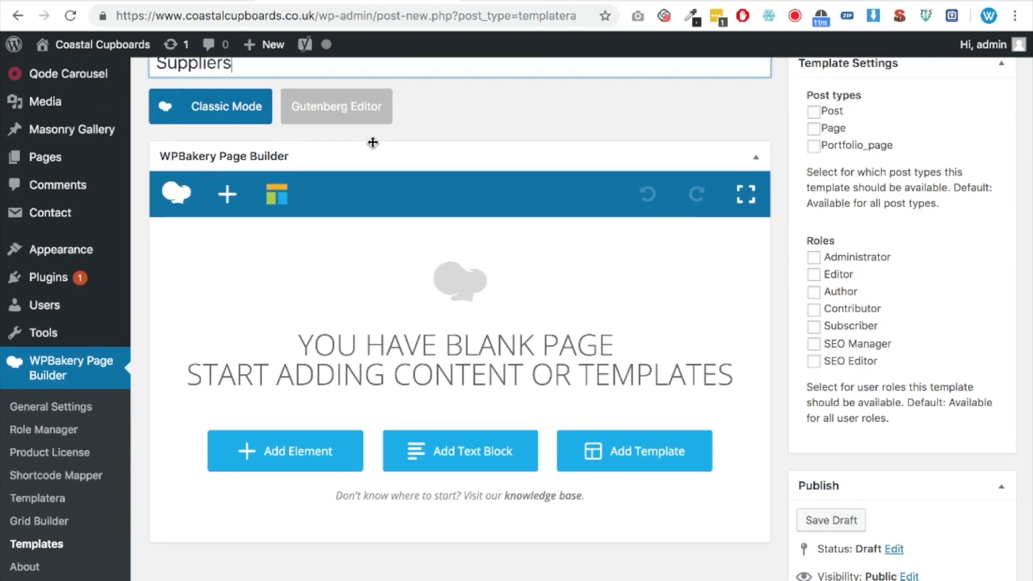
pyautogui.click(289, 455)
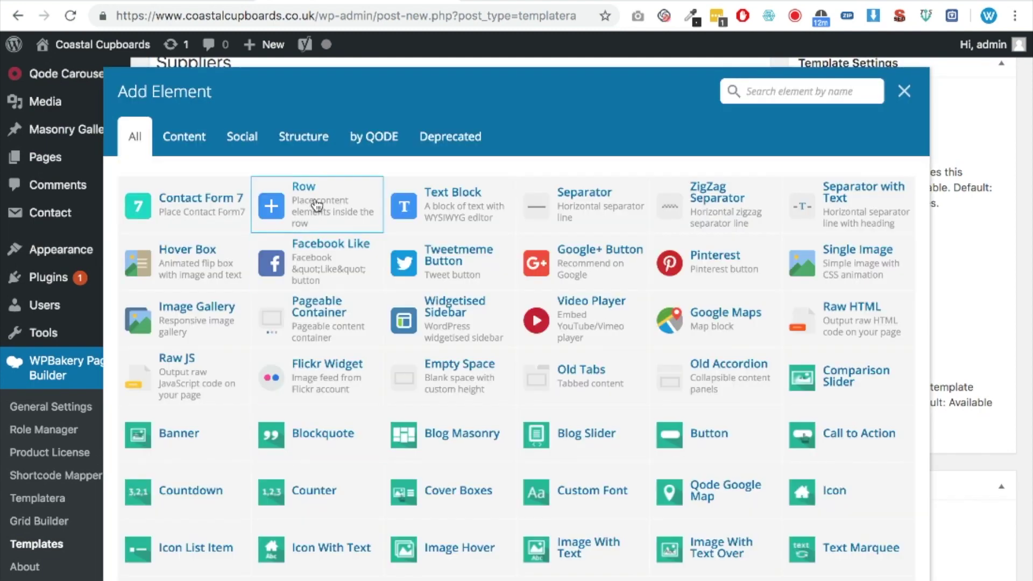
pyautogui.click(318, 205)
pyautogui.moveTo(211, 251)
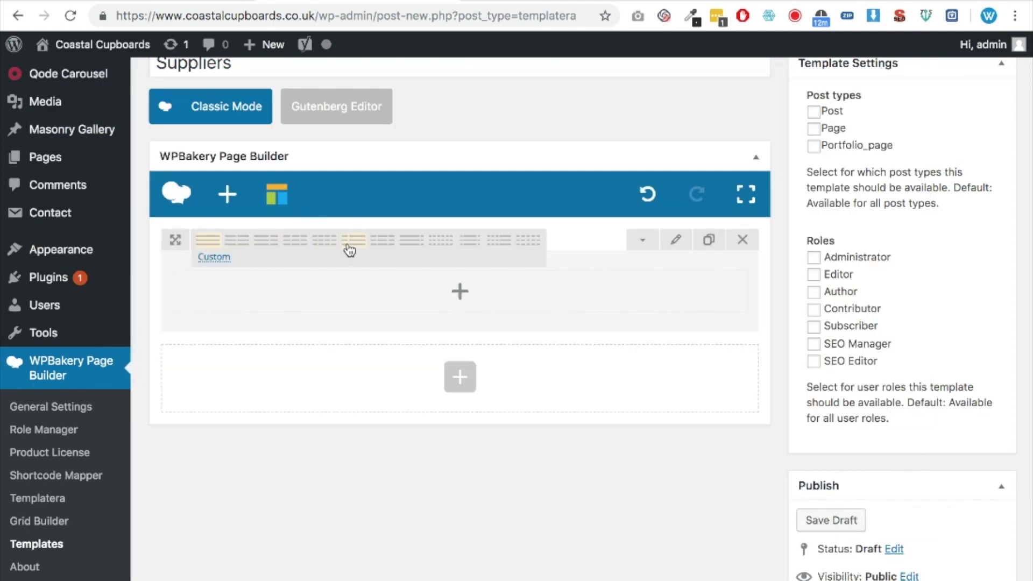
pyautogui.click(445, 245)
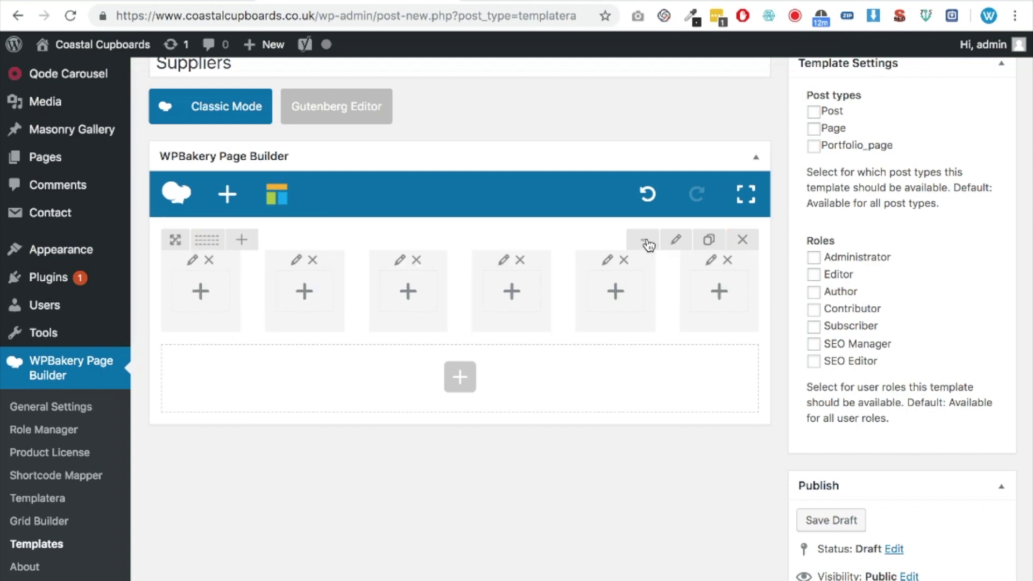
pyautogui.click(205, 300)
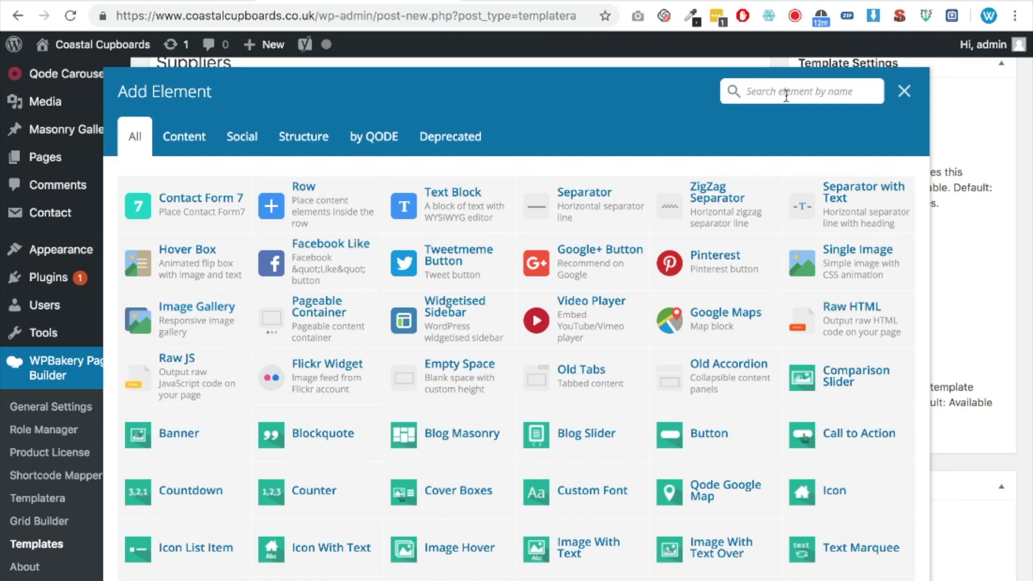
pyautogui.write('imag')
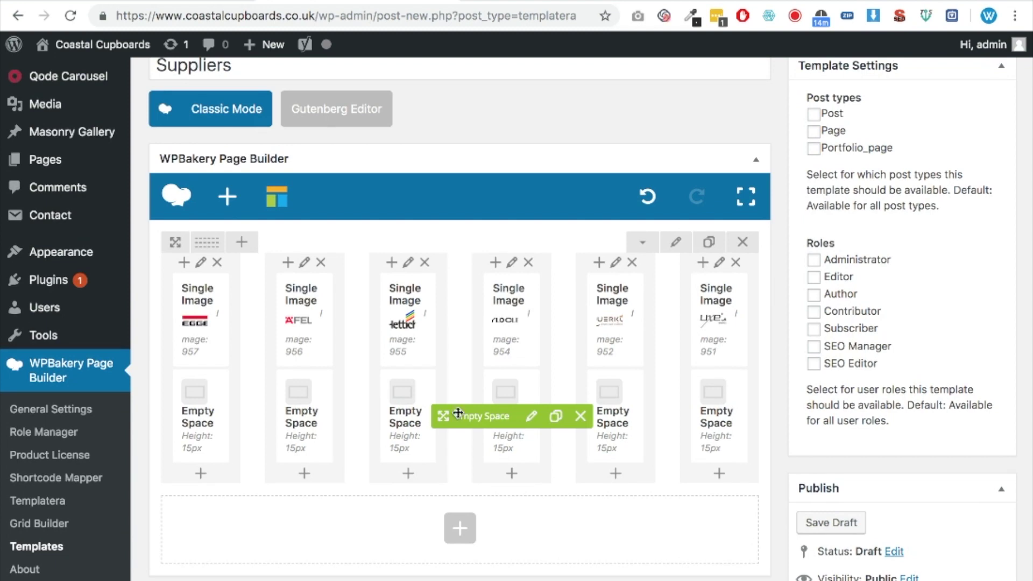
# Adjust the full screen section and type options in the settings of the supplier logo row.
pyautogui.scroll(1, 380, 380)
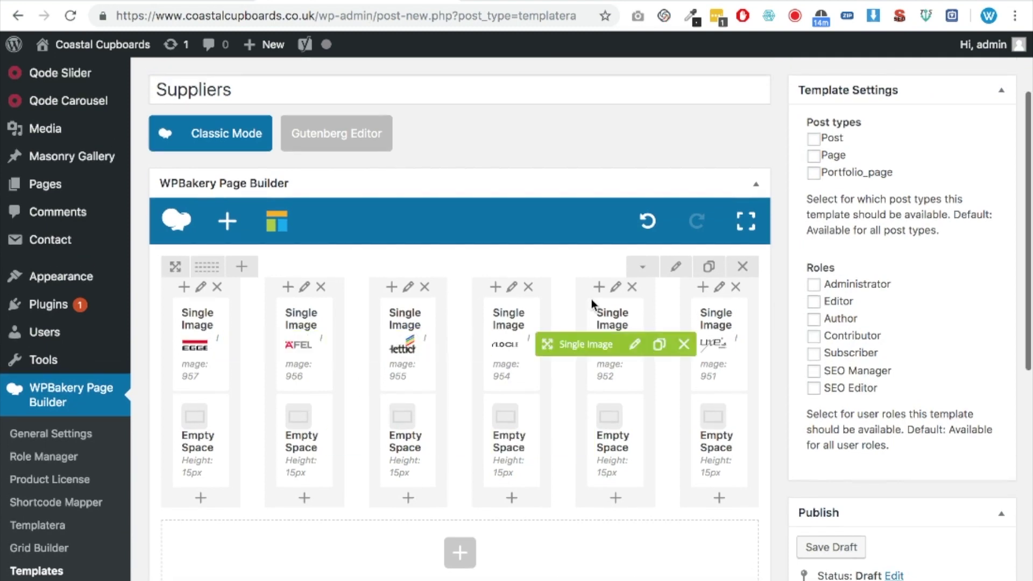
pyautogui.click(675, 266)
pyautogui.scroll(-8, 599, 356)
pyautogui.scroll(-2, 583, 371)
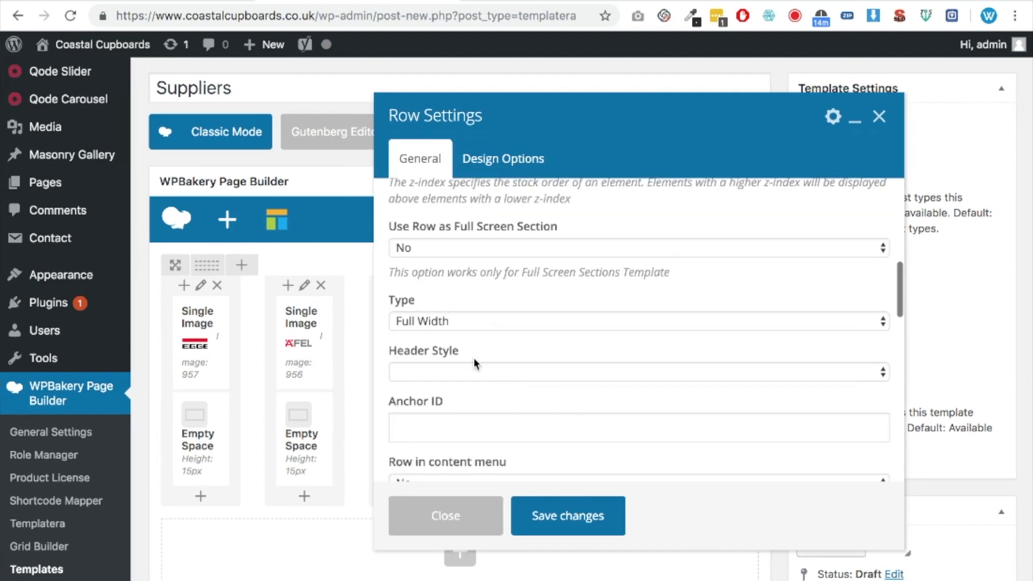
pyautogui.click(457, 251)
pyautogui.click(455, 268)
pyautogui.click(448, 325)
pyautogui.click(451, 343)
pyautogui.scroll(-2, 638, 414)
# Keep "suppliers" as the row's extra class name and save the row settings.
pyautogui.scroll(5, 638, 415)
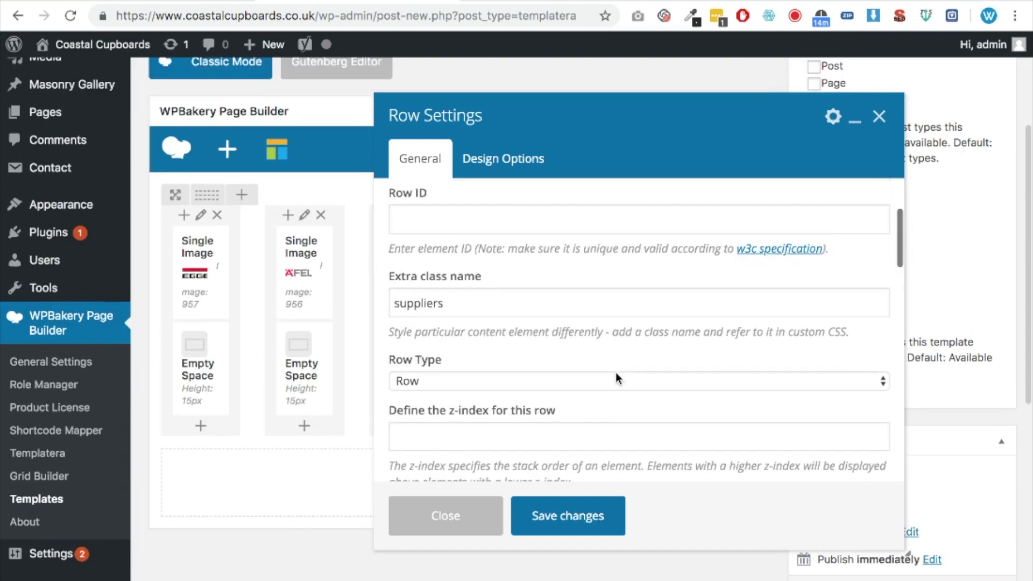
pyautogui.scroll(1, 616, 373)
pyautogui.click(546, 342)
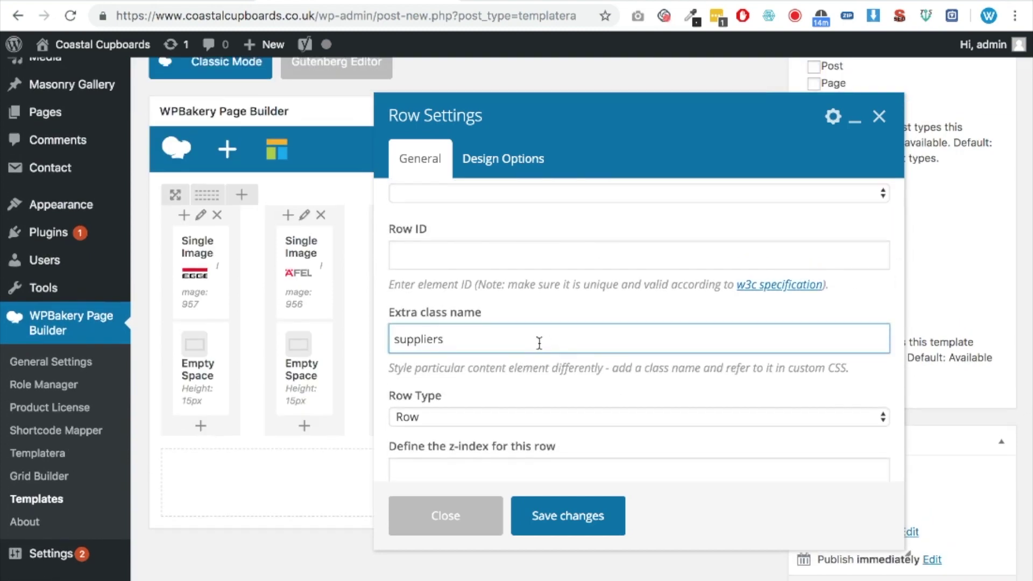
pyautogui.click(578, 516)
# Publish the Suppliers template.
pyautogui.scroll(3, 745, 269)
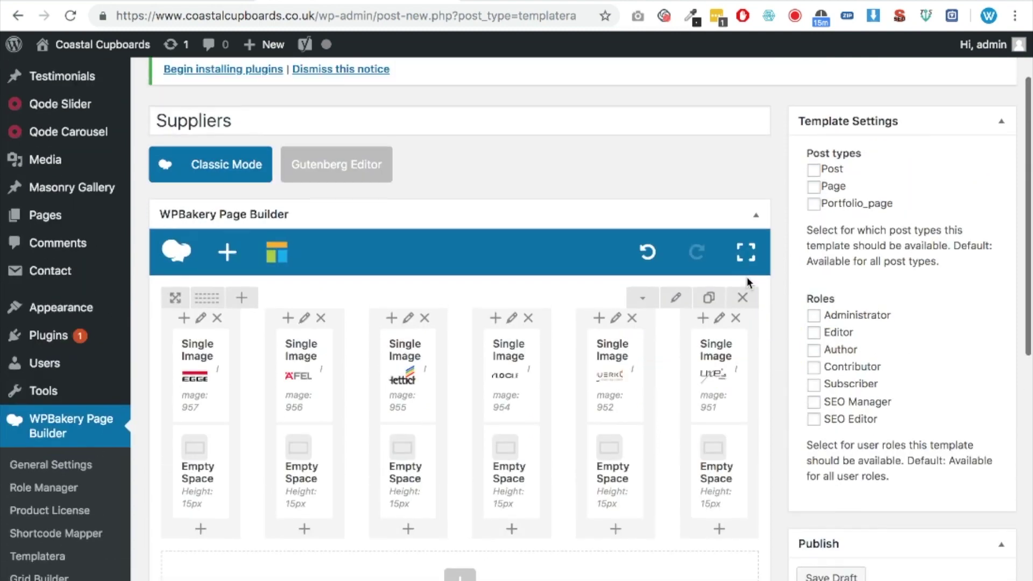
pyautogui.scroll(-5, 747, 277)
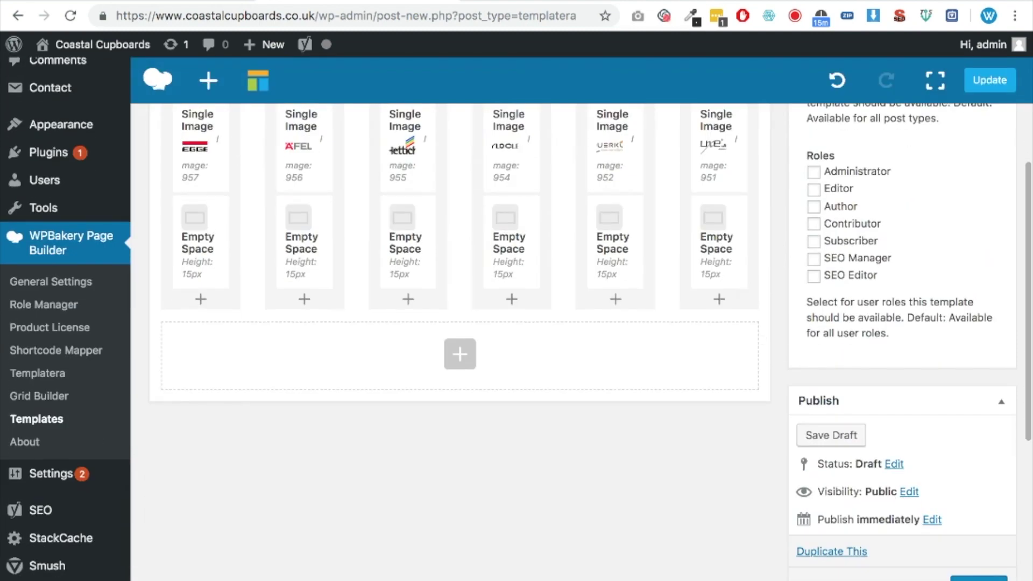
pyautogui.click(963, 578)
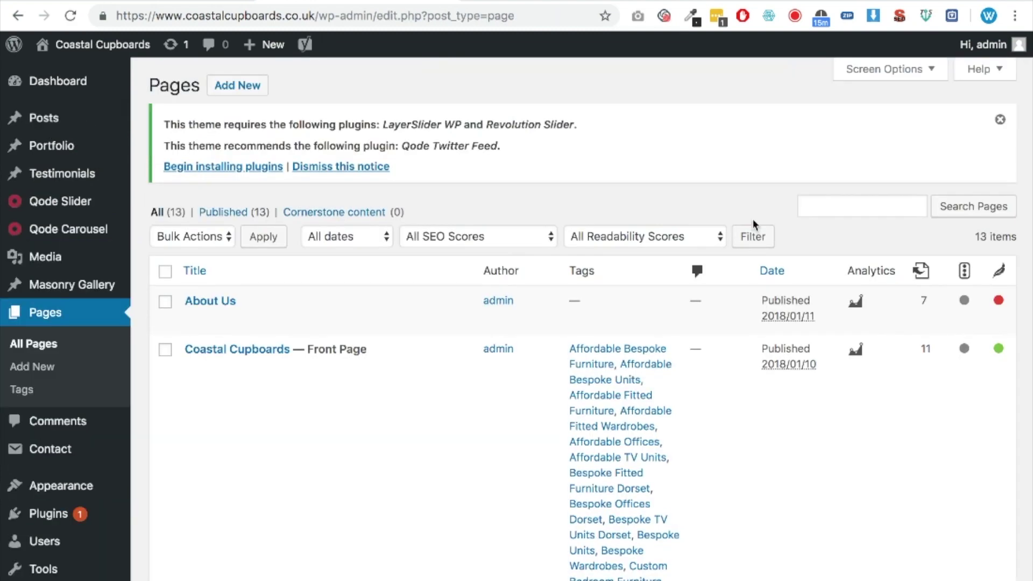
# Open the Coastal Cupboards front page for editing and expand its page builder to full screen.
pyautogui.scroll(-5, 342, 315)
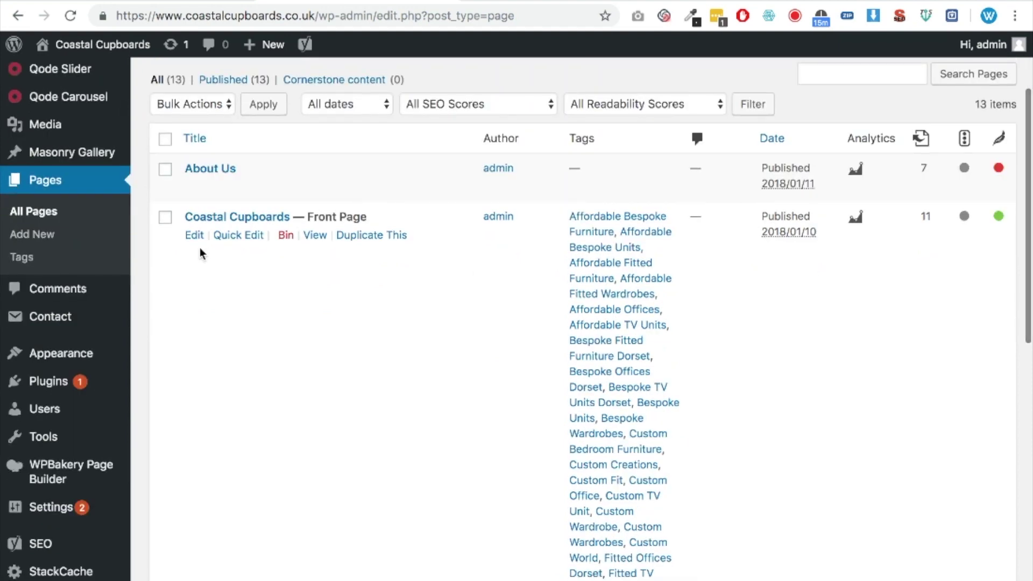
pyautogui.click(195, 236)
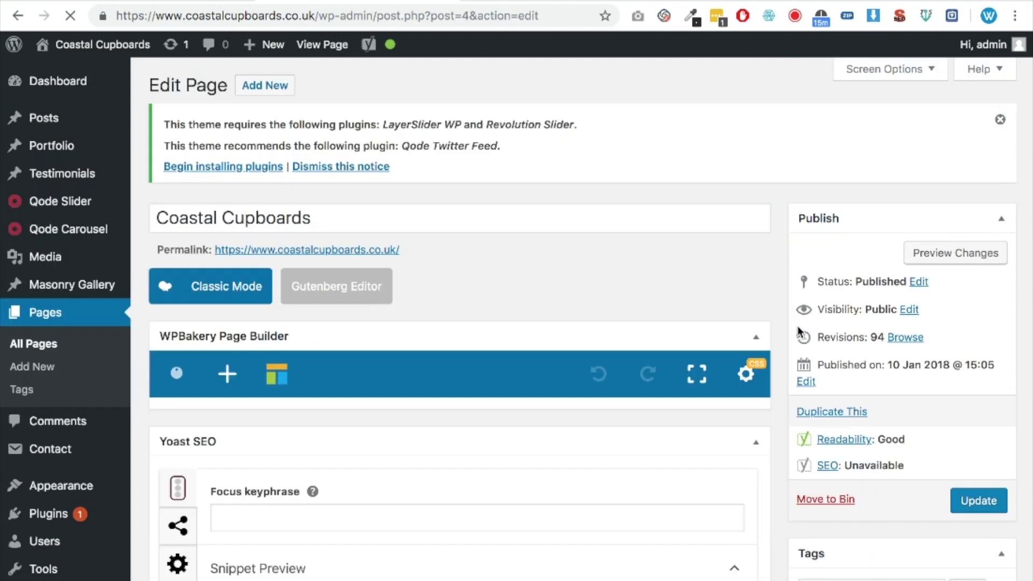
pyautogui.scroll(-3, 790, 330)
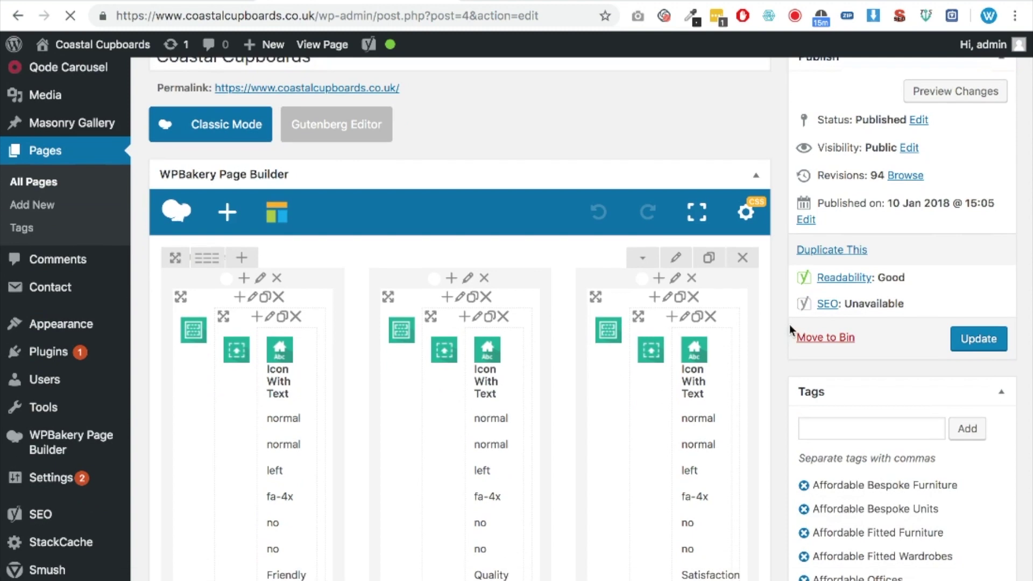
pyautogui.click(696, 215)
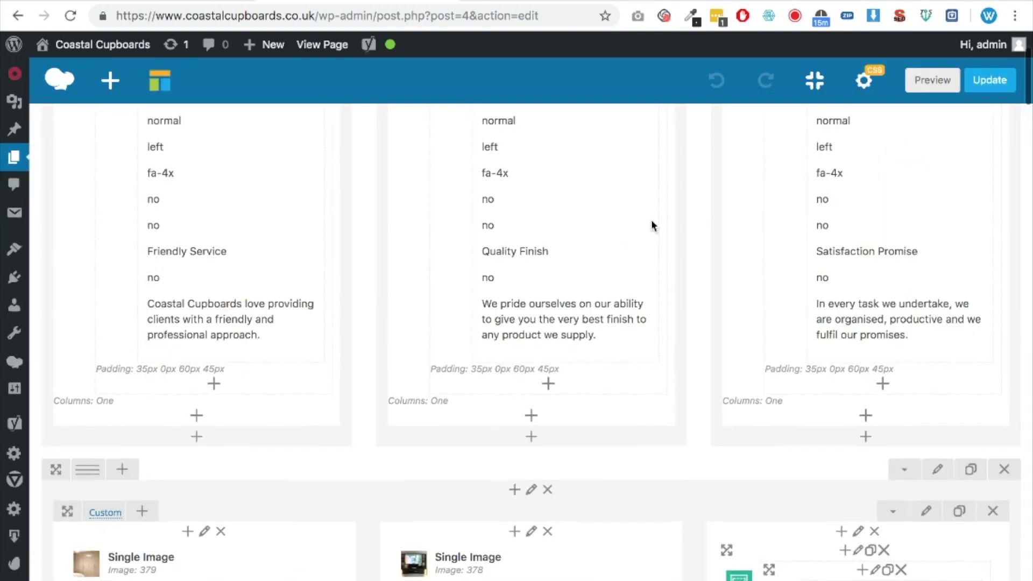
# Add a Templatera element at the end of the front page, choose the Suppliers template and save the element's settings.
pyautogui.scroll(-15, 412, 246)
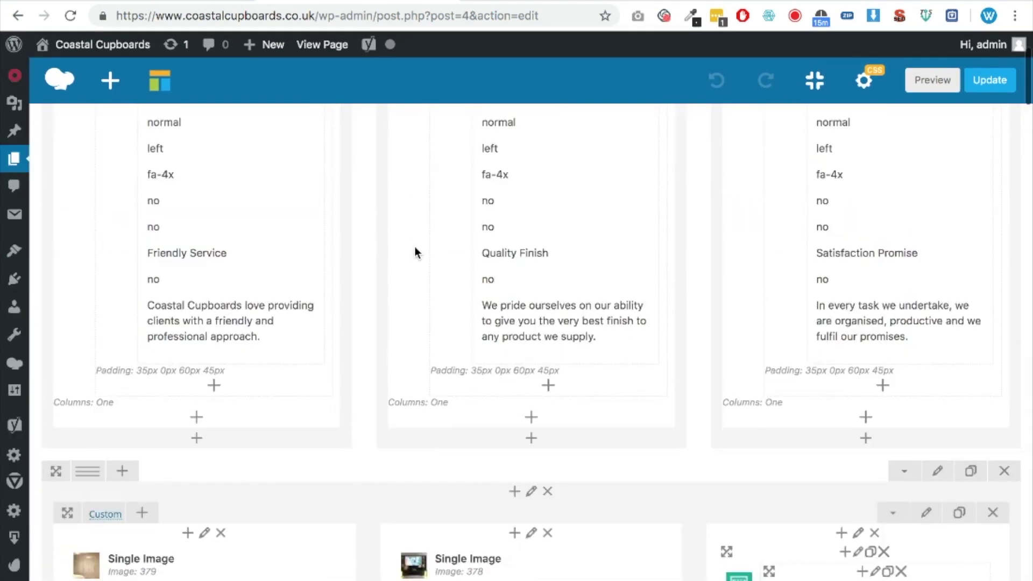
pyautogui.scroll(-15, 414, 251)
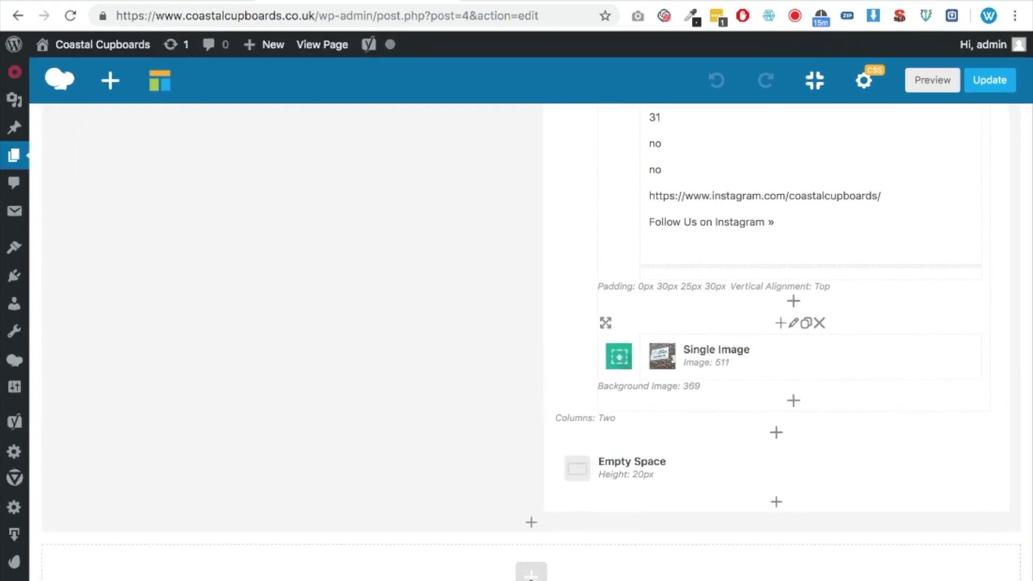
pyautogui.click(111, 81)
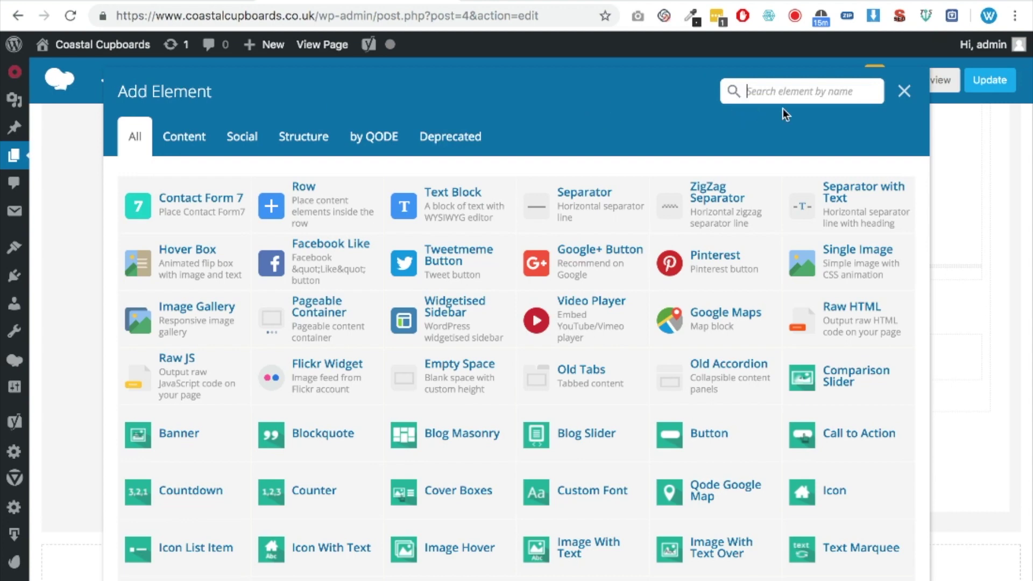
pyautogui.write('temp')
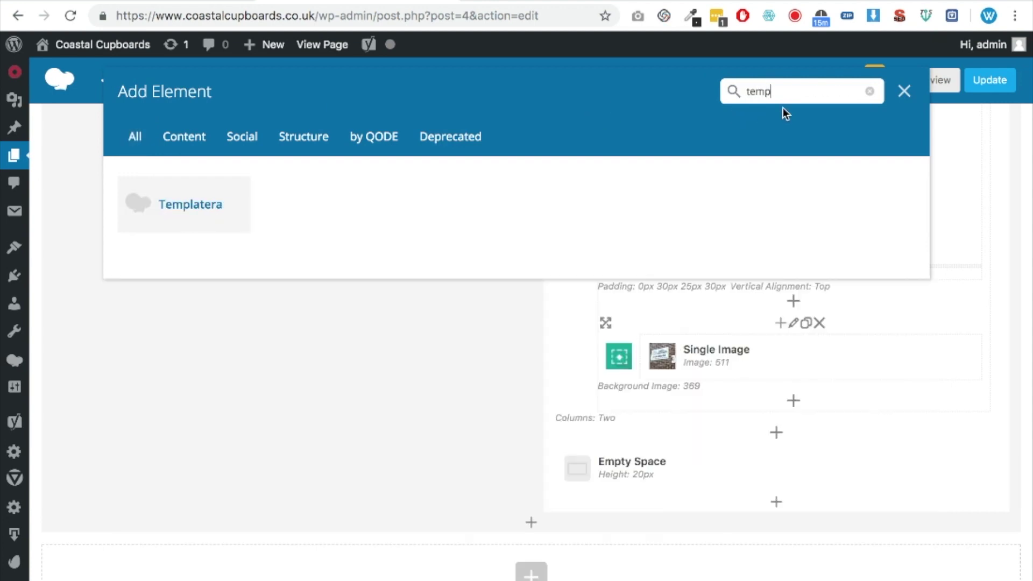
pyautogui.click(215, 214)
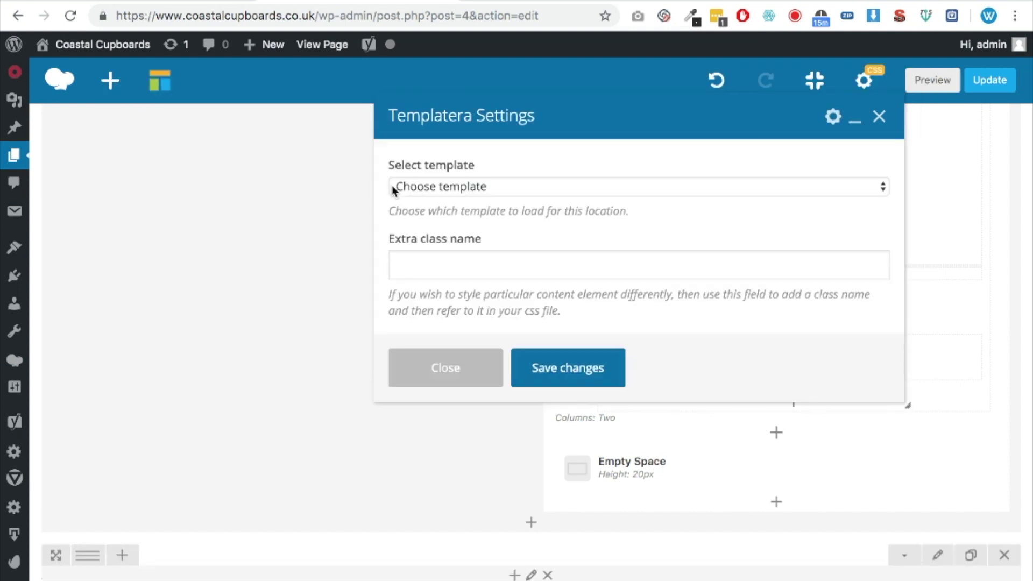
pyautogui.click(513, 186)
pyautogui.click(590, 224)
pyautogui.click(574, 376)
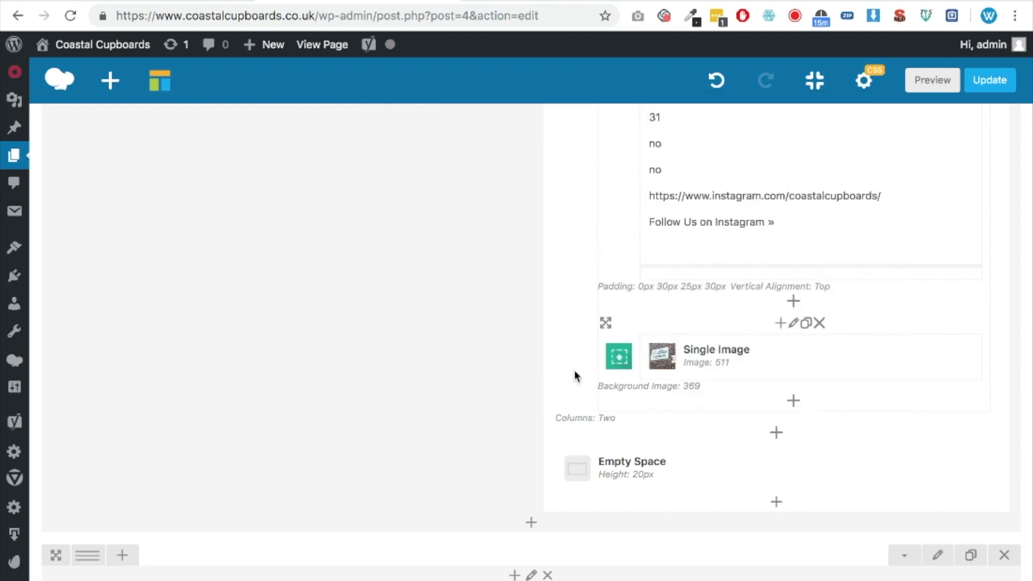
# Check the supplier row at the end of the front page and update the page.
pyautogui.scroll(-5, 576, 376)
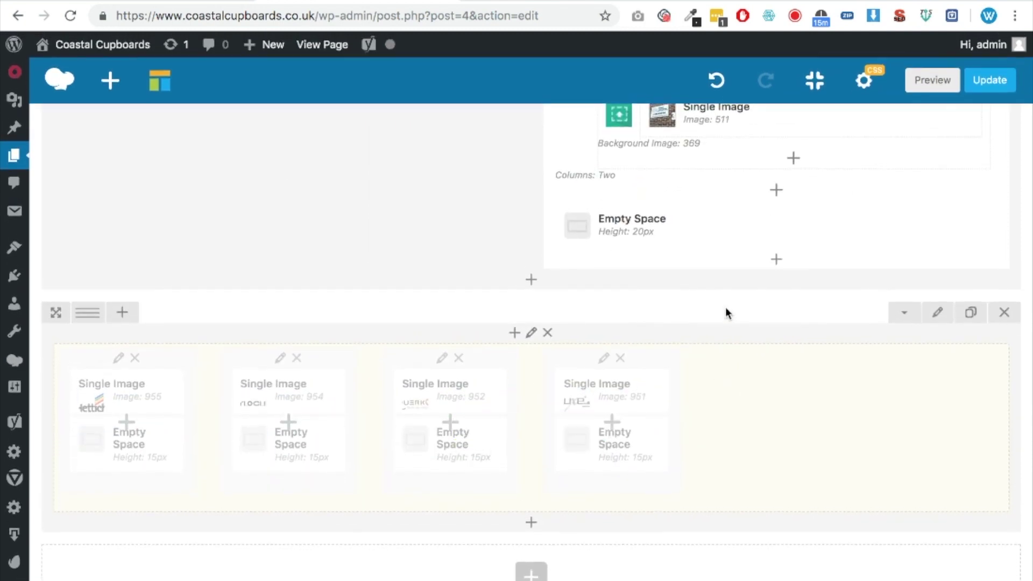
pyautogui.scroll(15, 654, 307)
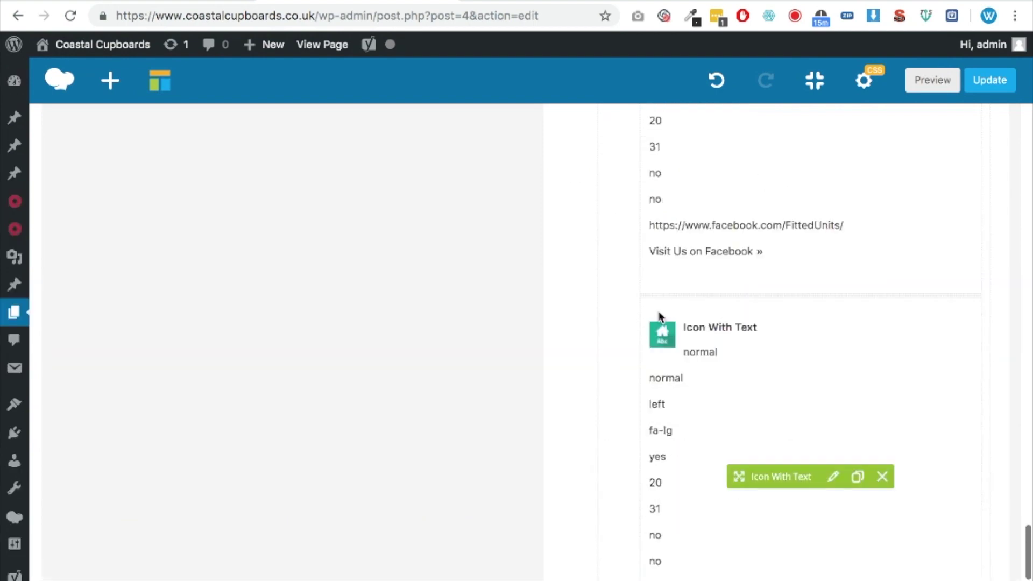
pyautogui.click(978, 81)
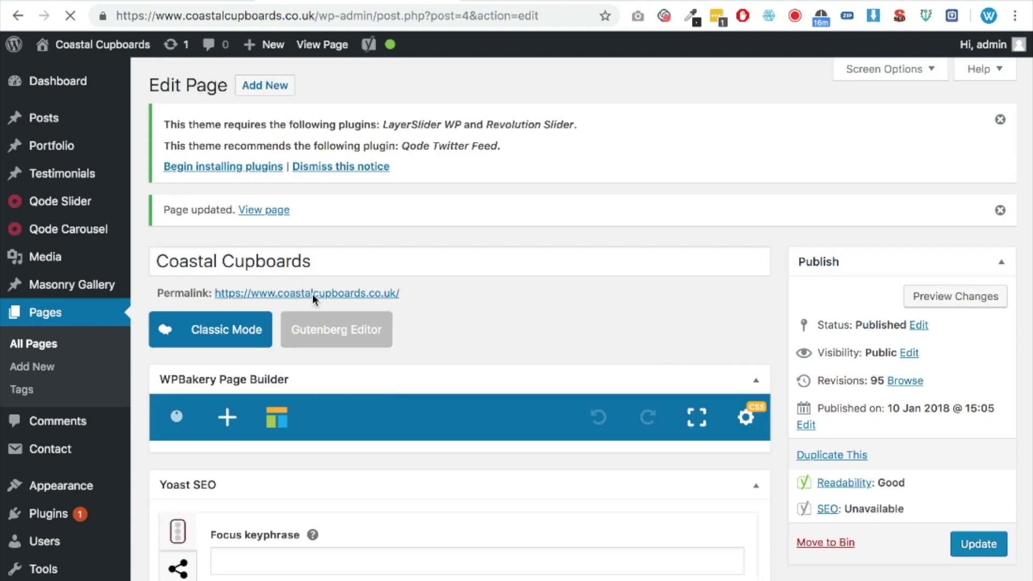
# Open the live Coastal Cupboards home page and examine the row of supplier logos above the footer.
pyautogui.tripleClick(312, 294)
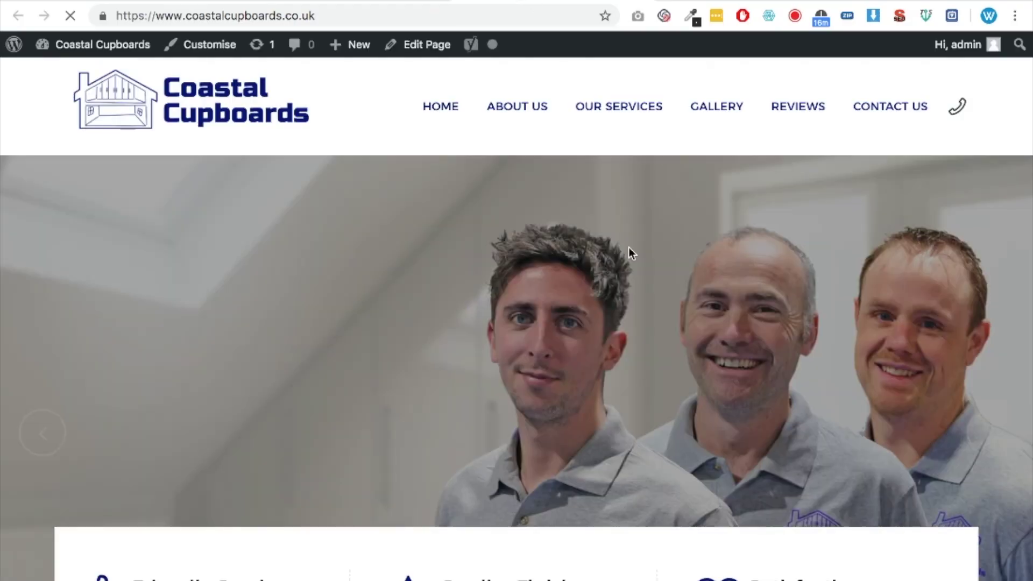
pyautogui.scroll(-20, 628, 247)
pyautogui.scroll(-15, 628, 246)
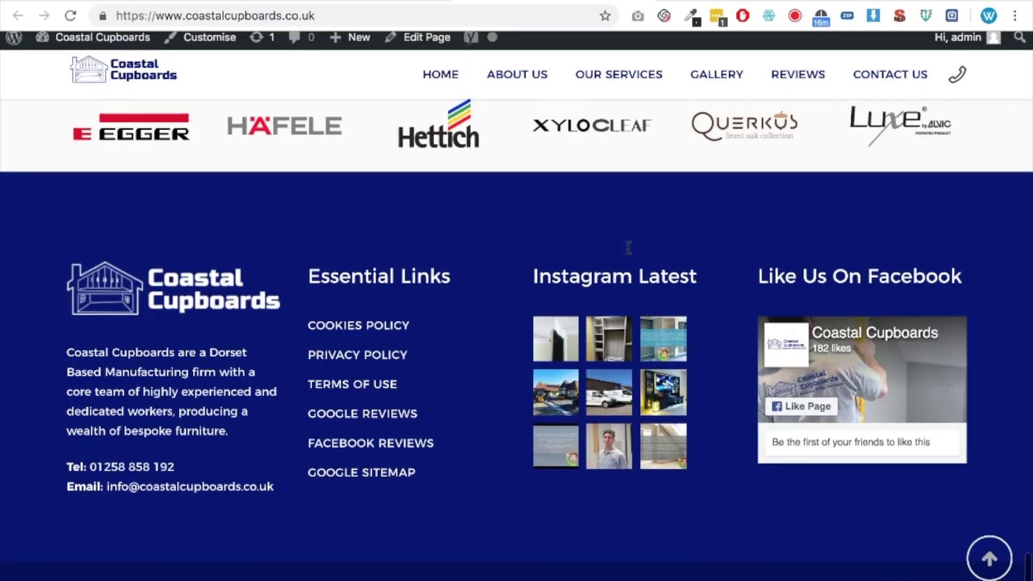
pyautogui.scroll(4, 628, 248)
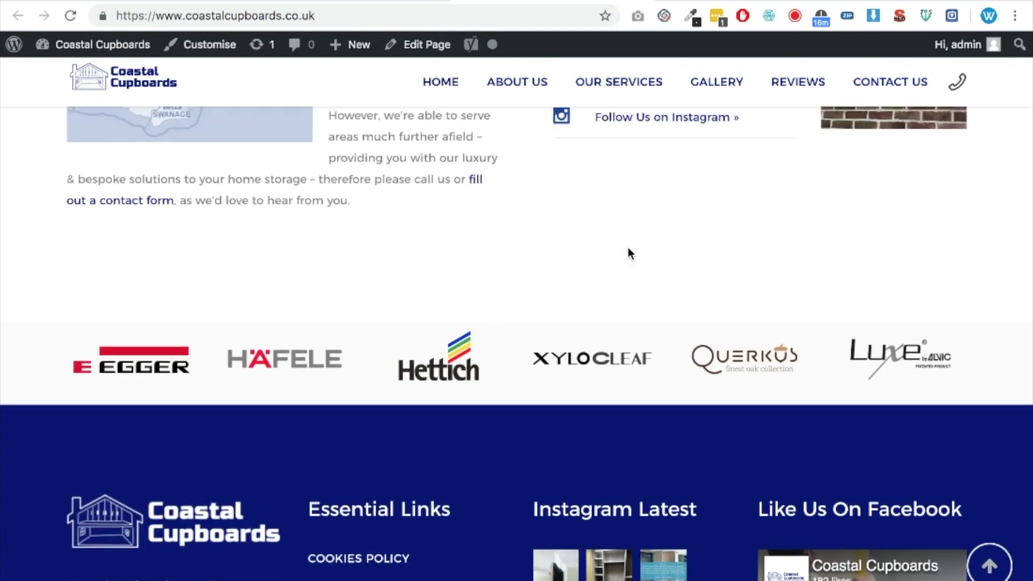
pyautogui.scroll(1, 628, 253)
pyautogui.scroll(-1, 628, 253)
pyautogui.scroll(-1, 628, 251)
pyautogui.scroll(1, 628, 251)
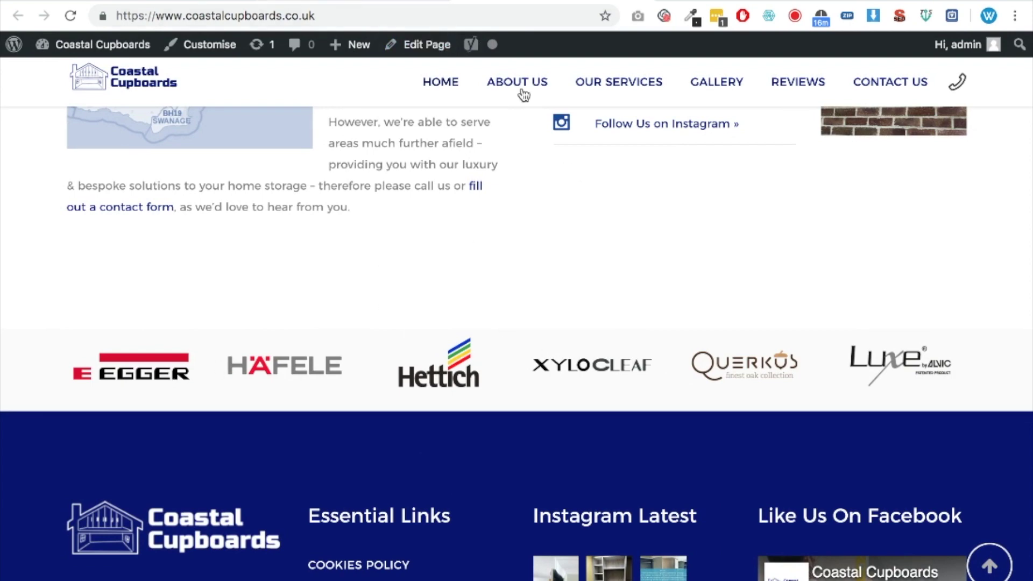
# Return to the WordPress dashboard and open the Suppliers template from the WPBakery templates list for editing.
pyautogui.click(342, 1)
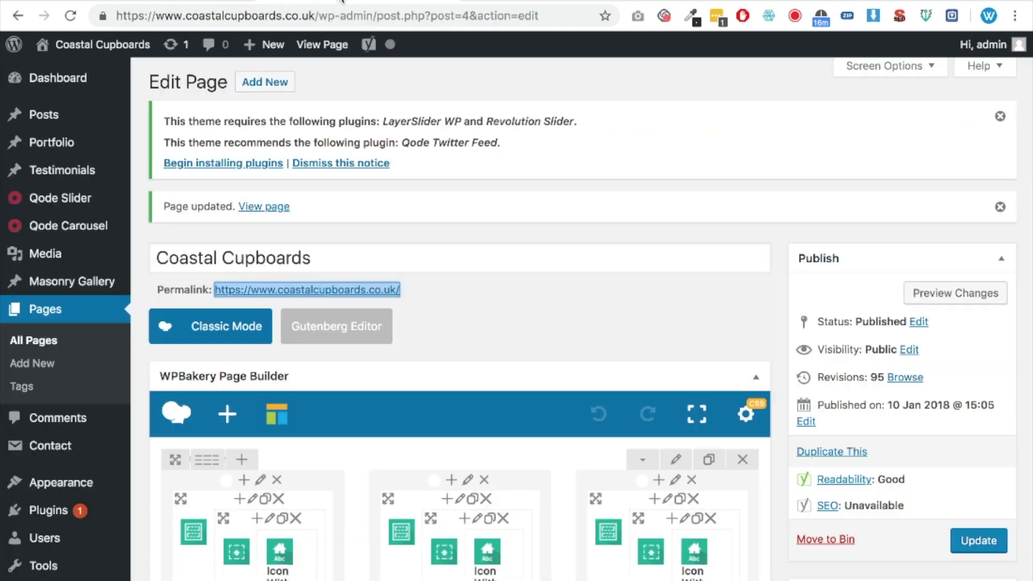
pyautogui.scroll(-10, 78, 446)
pyautogui.moveTo(79, 495)
pyautogui.scroll(-3, 79, 495)
pyautogui.moveTo(93, 358)
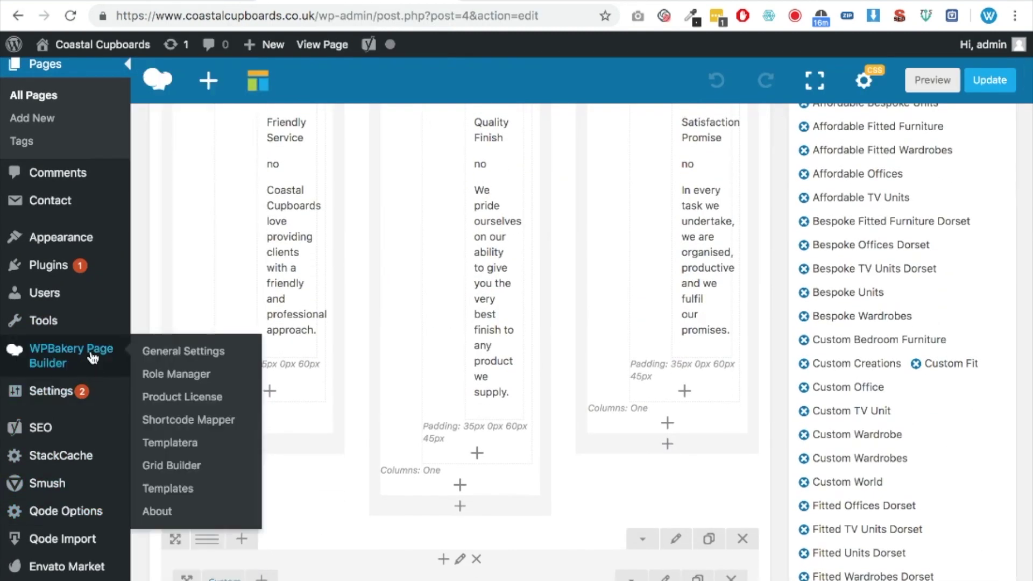
pyautogui.click(253, 486)
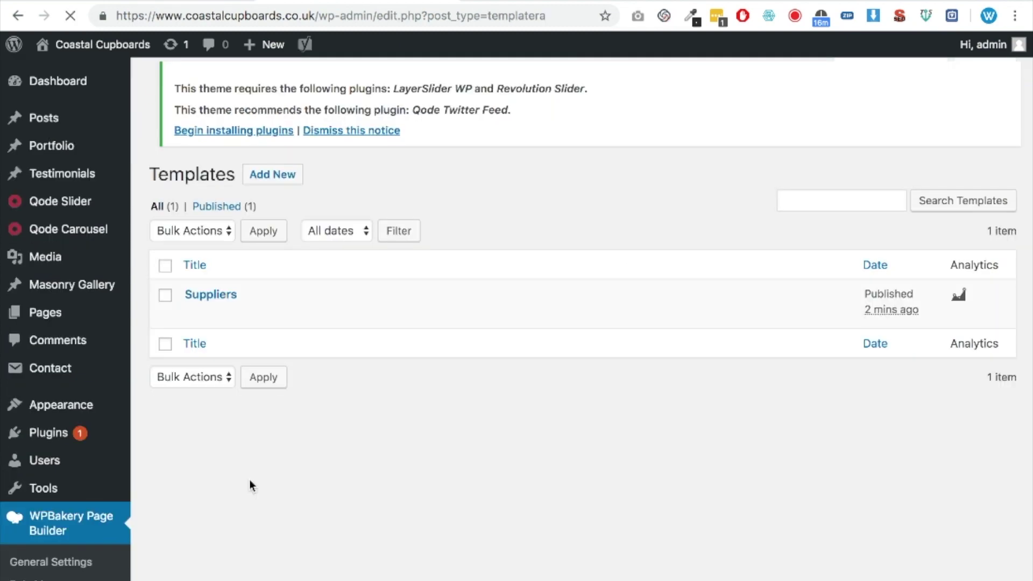
pyautogui.click(195, 320)
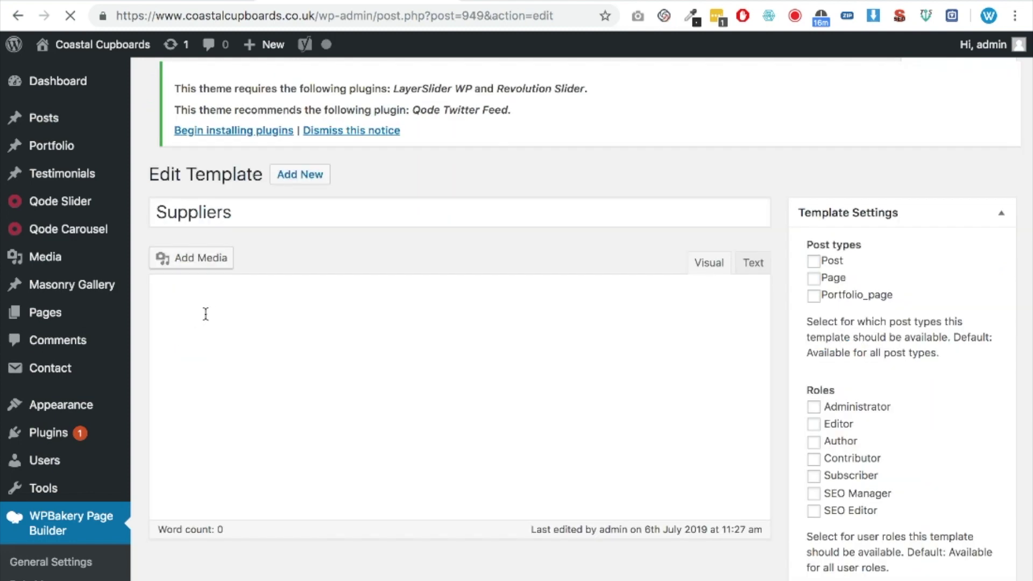
pyautogui.scroll(-3, 694, 253)
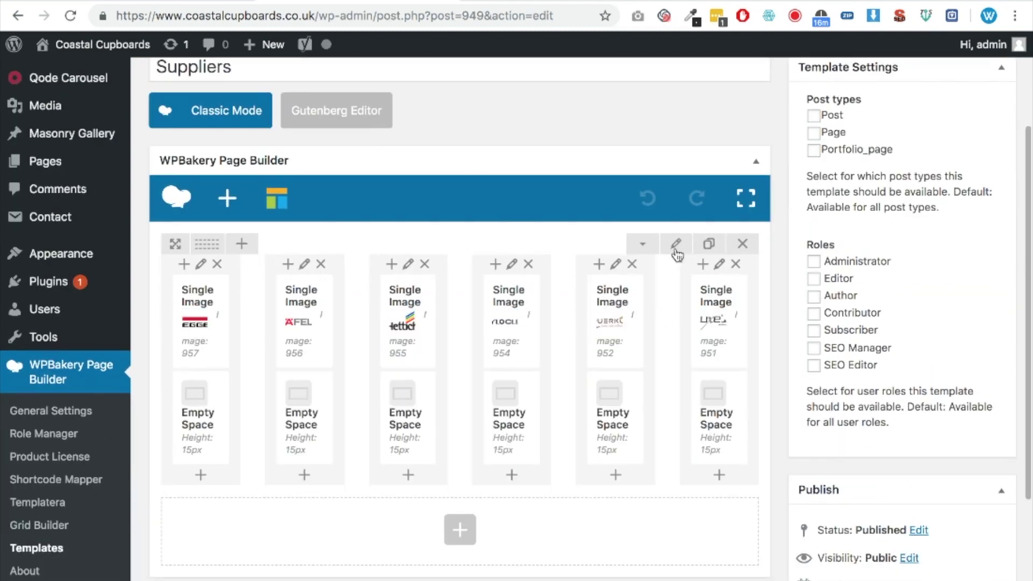
# Give the Suppliers template's row a white (ffffff) background and 40px bottom padding, and save the row settings.
pyautogui.click(675, 246)
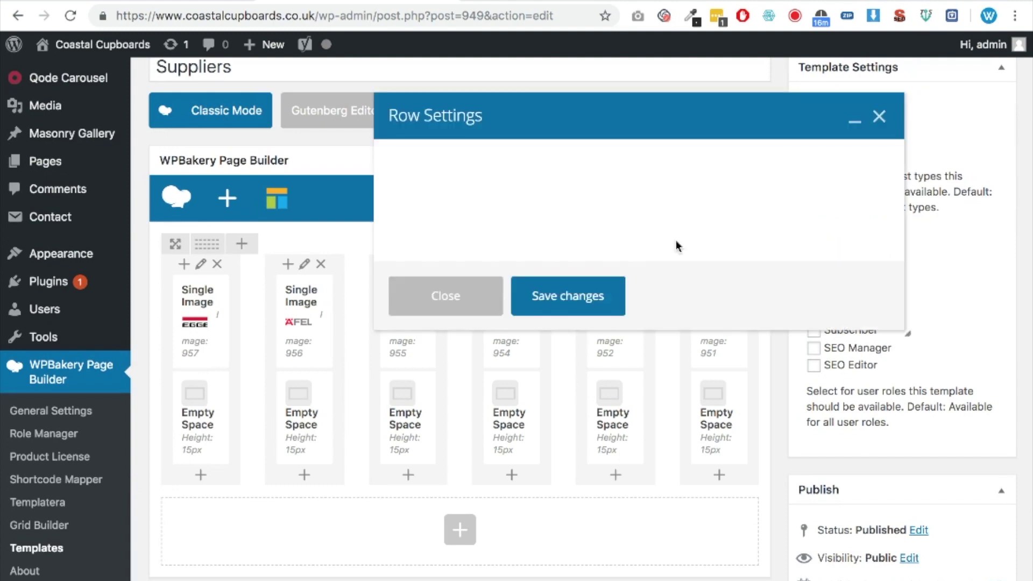
pyautogui.click(511, 161)
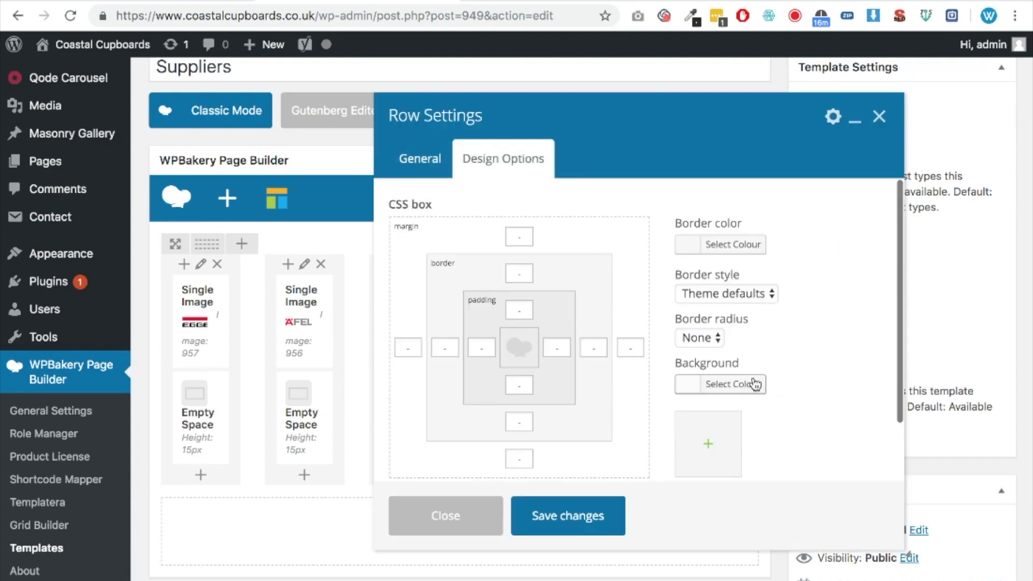
pyautogui.click(758, 384)
pyautogui.click(787, 390)
pyautogui.write('ffffff')
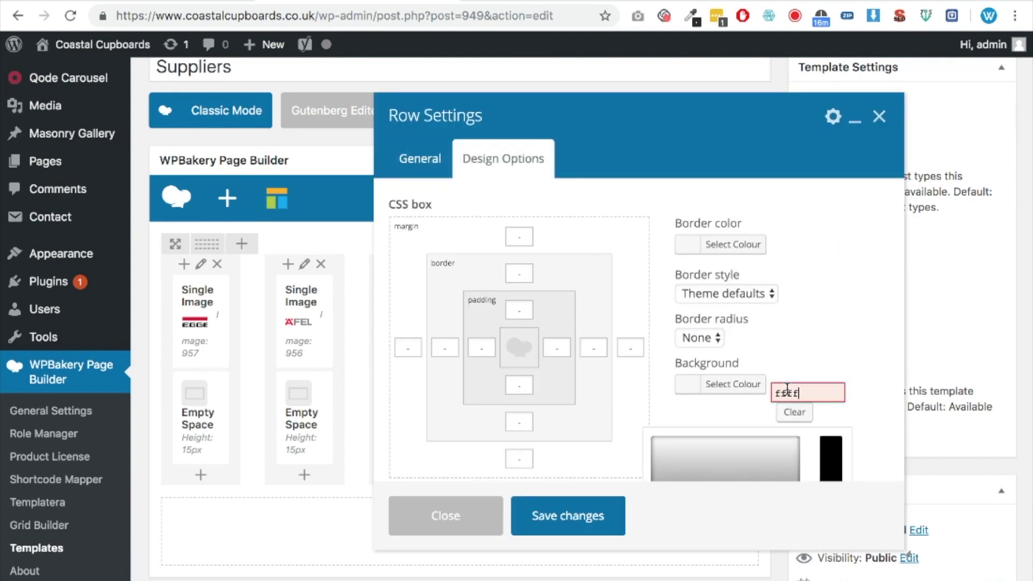
pyautogui.click(520, 387)
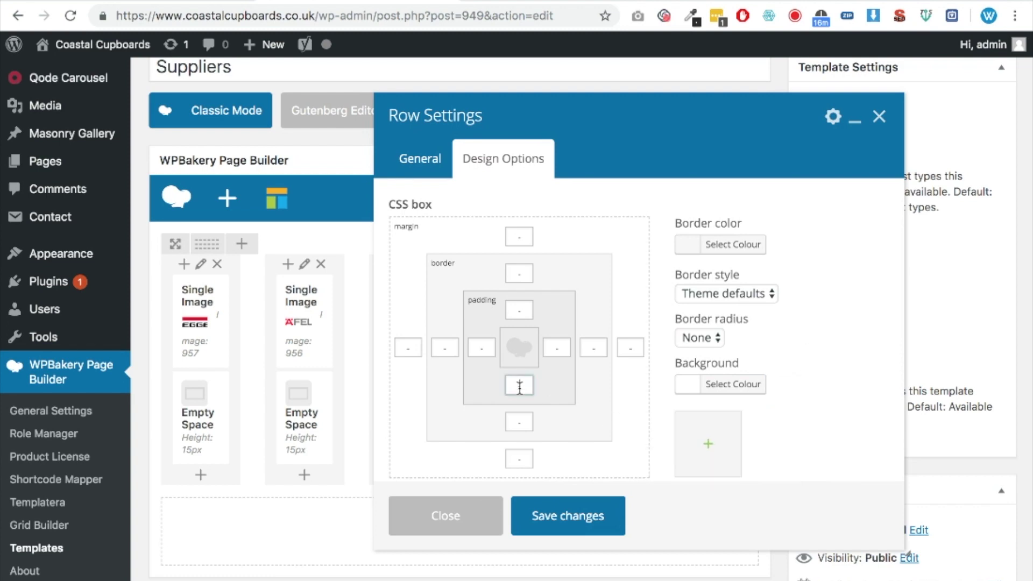
pyautogui.write('40px')
pyautogui.click(553, 514)
# Set the supplier row's top padding to 30px, save the row settings and update the Suppliers template.
pyautogui.scroll(-2, 885, 367)
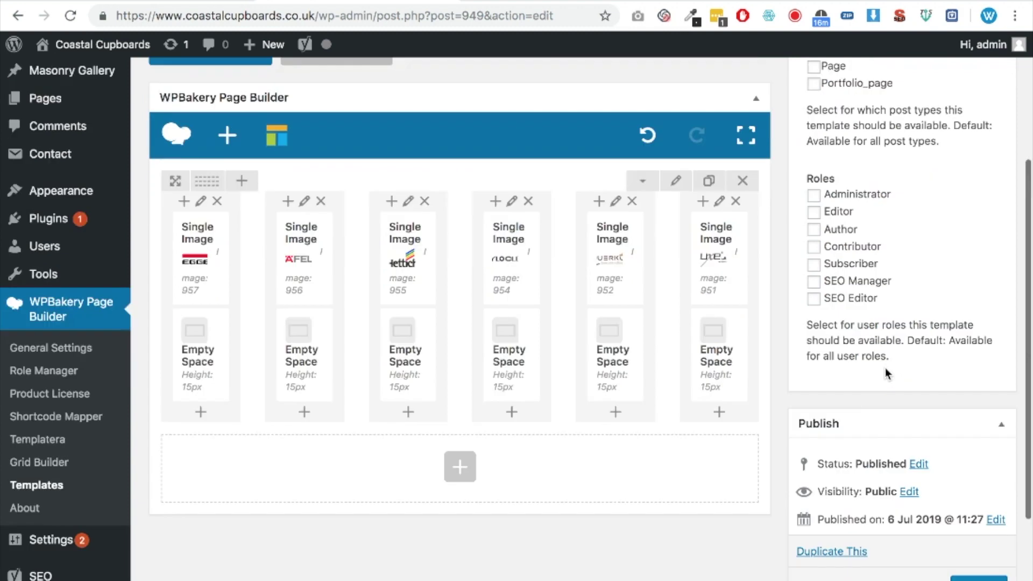
pyautogui.scroll(-2, 885, 367)
pyautogui.scroll(5, 886, 367)
pyautogui.click(676, 313)
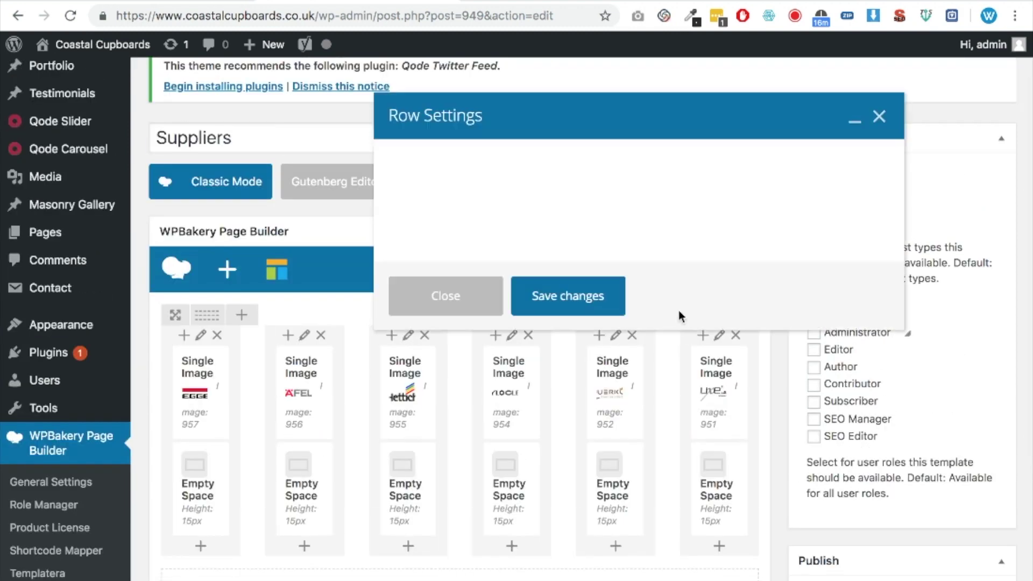
pyautogui.click(476, 158)
pyautogui.click(528, 311)
pyautogui.write('20px')
pyautogui.press('super+a')
pyautogui.write('30px')
pyautogui.click(567, 516)
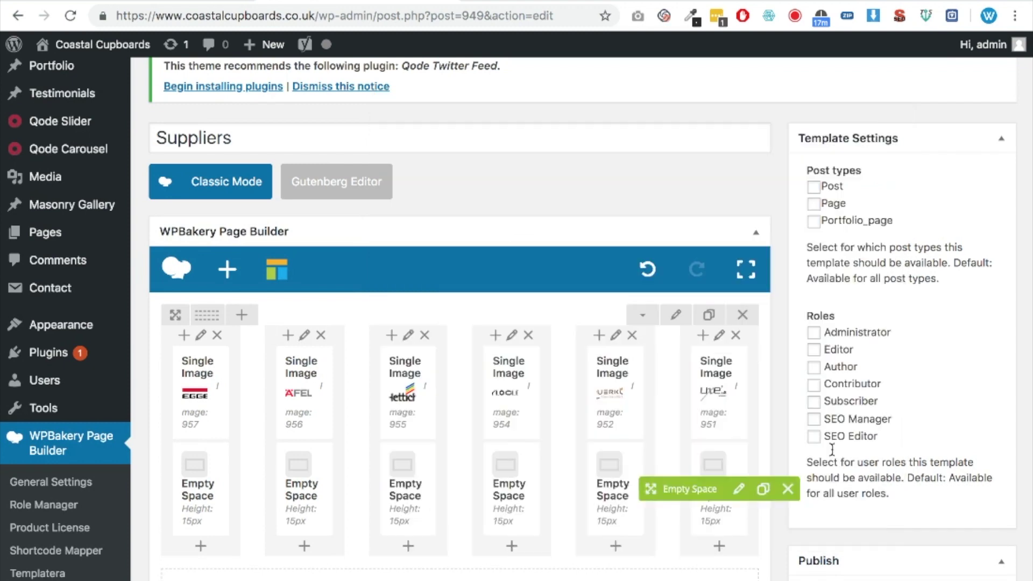
pyautogui.scroll(-7, 892, 431)
pyautogui.click(979, 579)
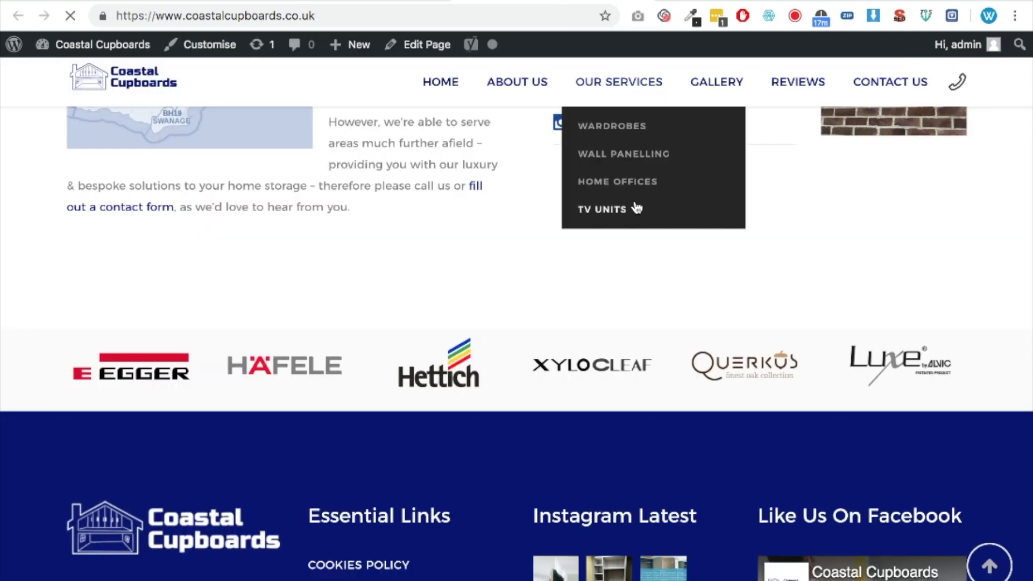
# Examine the supplier logo row above the footer on the refreshed live home page.
pyautogui.scroll(-4, 648, 256)
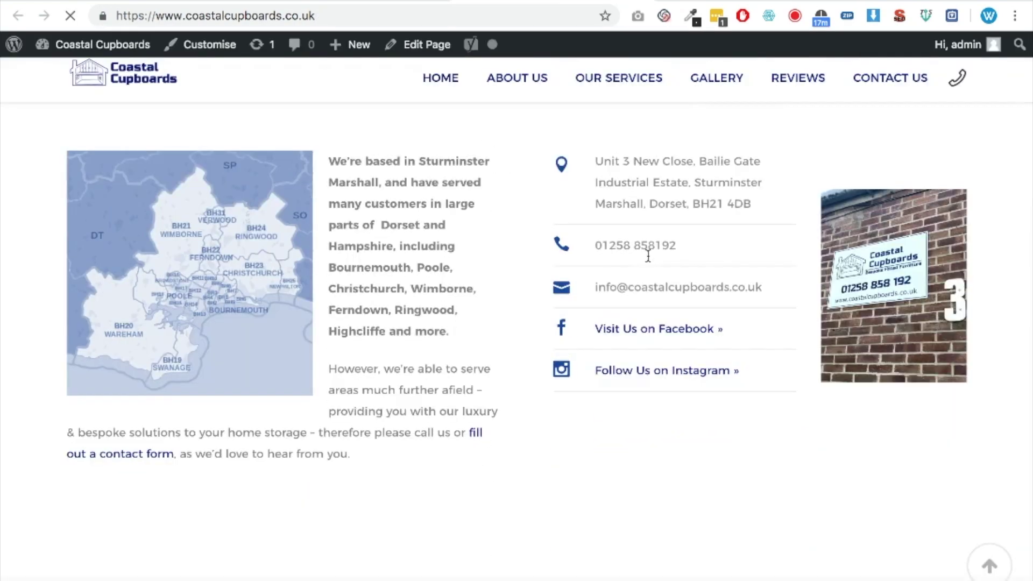
pyautogui.scroll(-10, 679, 415)
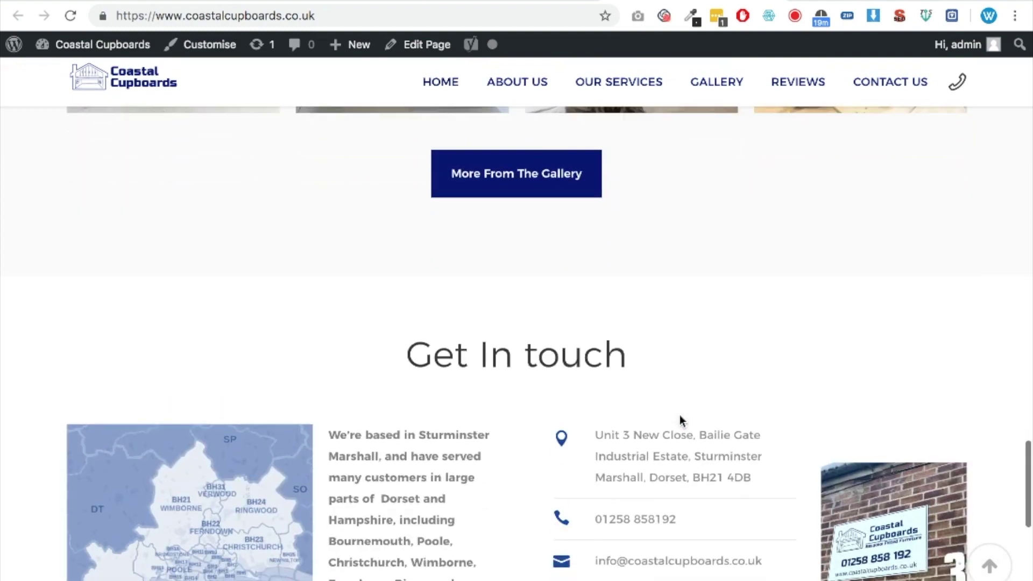
pyautogui.scroll(-2, 681, 420)
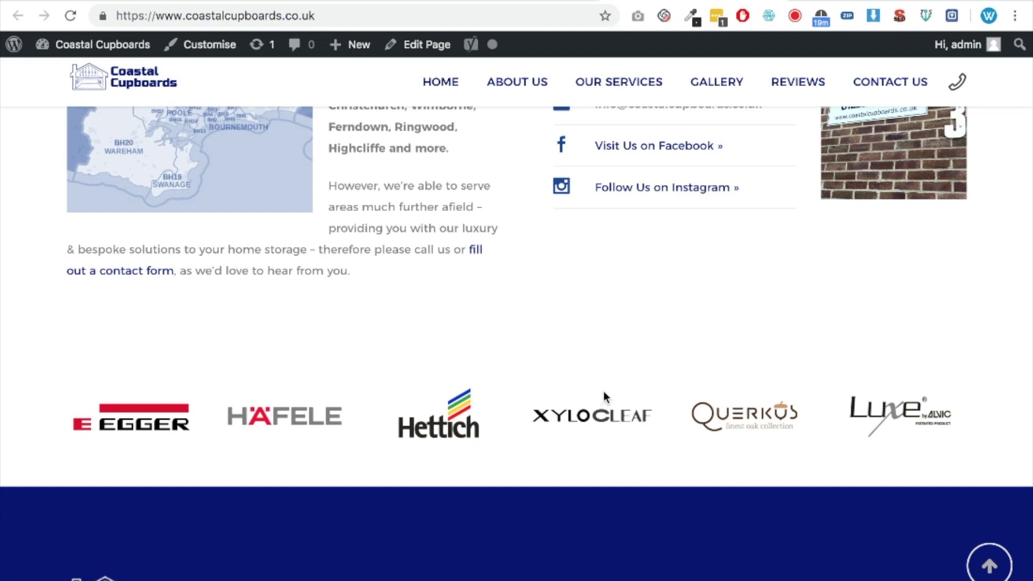
# Return to the WordPress dashboard and open the About Us page from the pages list for editing.
pyautogui.click(508, 1)
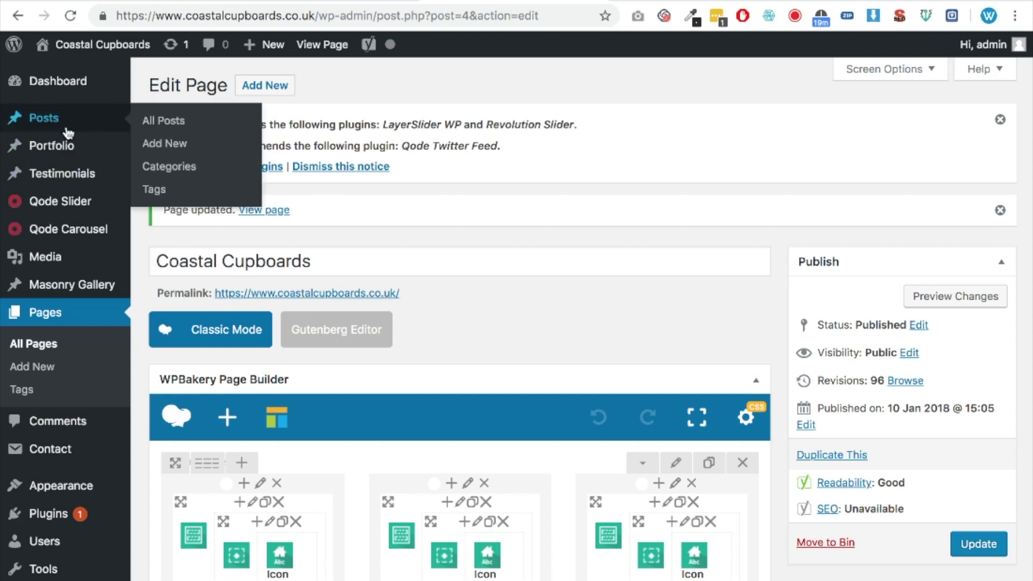
pyautogui.click(43, 343)
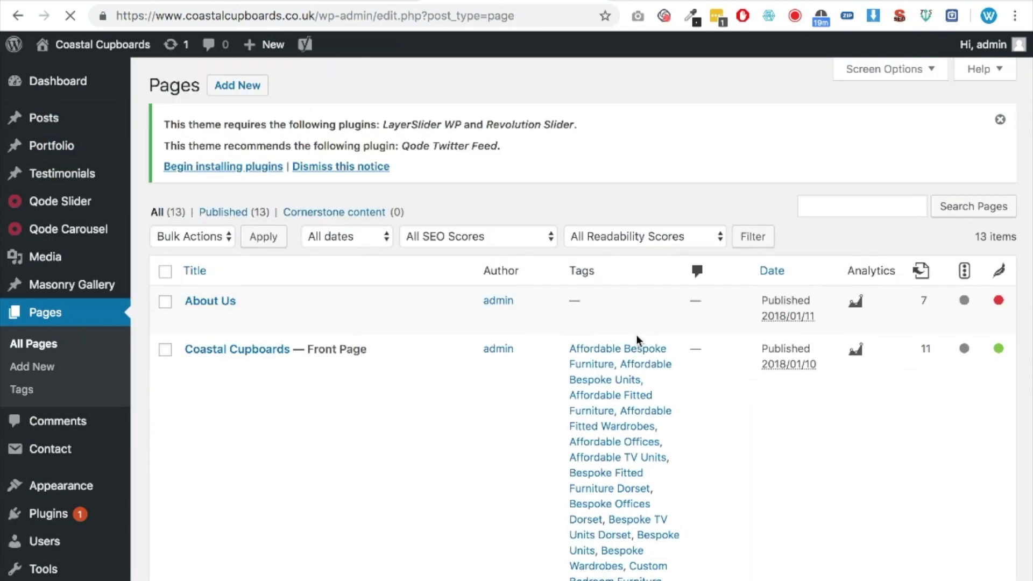
pyautogui.click(194, 320)
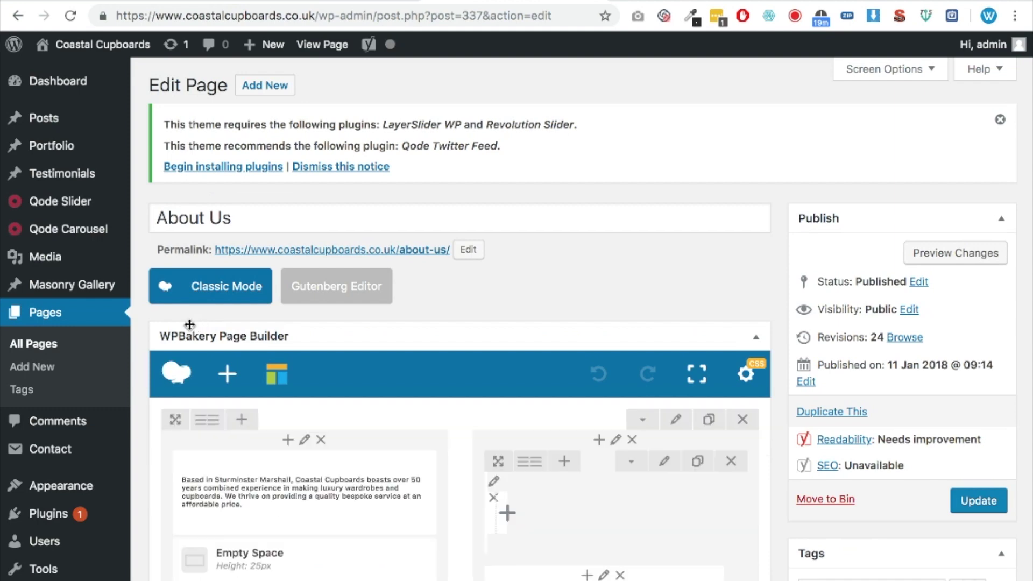
# Add a Templatera element in a new row below the Qode Carousel at the end of the About Us page.
pyautogui.scroll(-1, 189, 324)
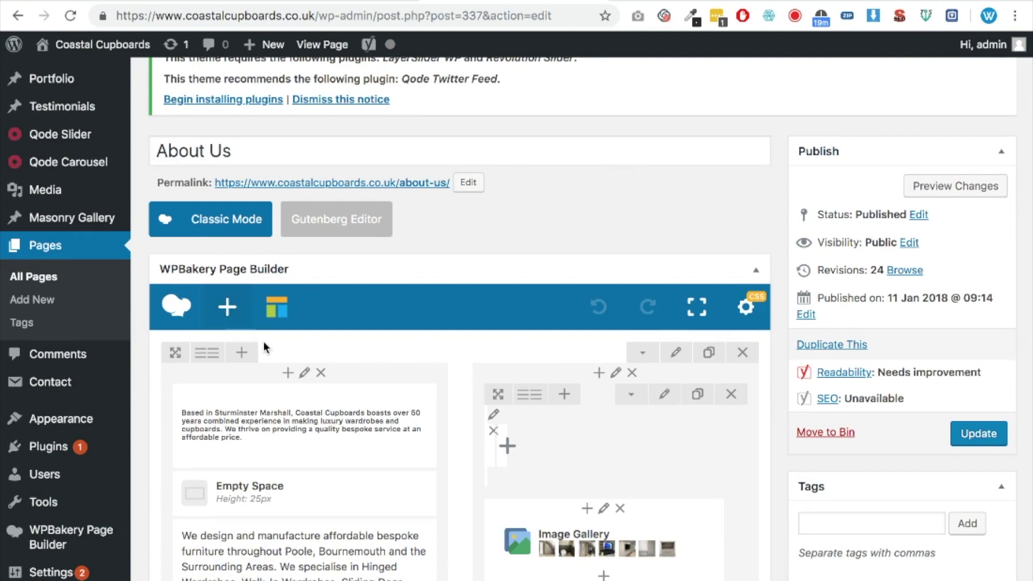
pyautogui.scroll(-10, 267, 347)
pyautogui.scroll(-20, 270, 361)
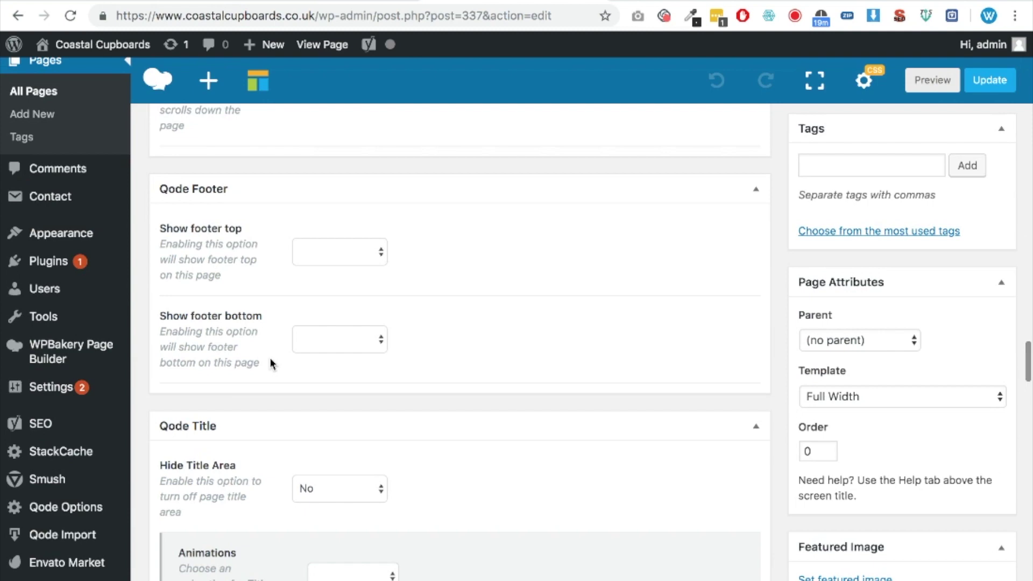
pyautogui.scroll(10, 270, 365)
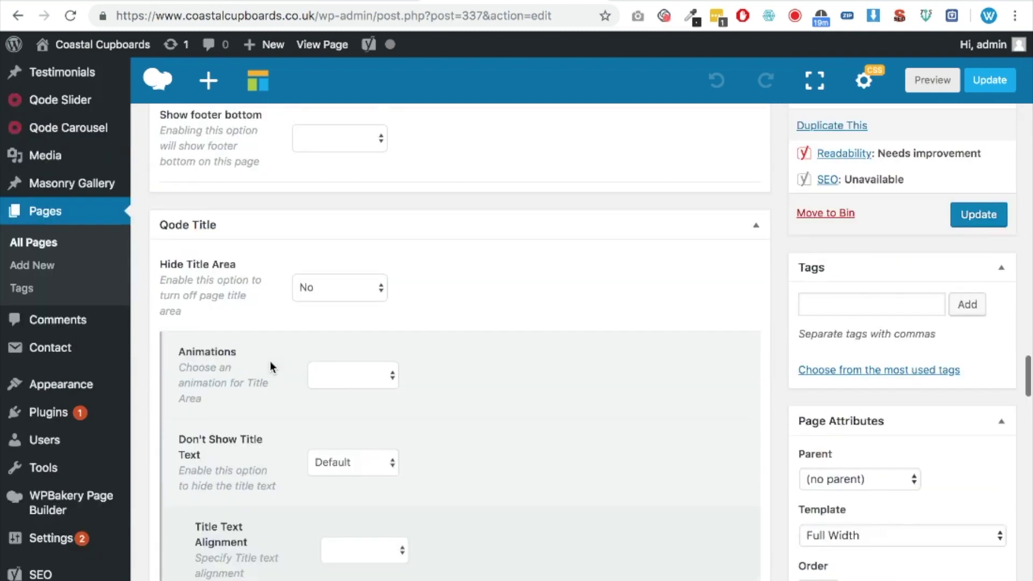
pyautogui.scroll(15, 272, 363)
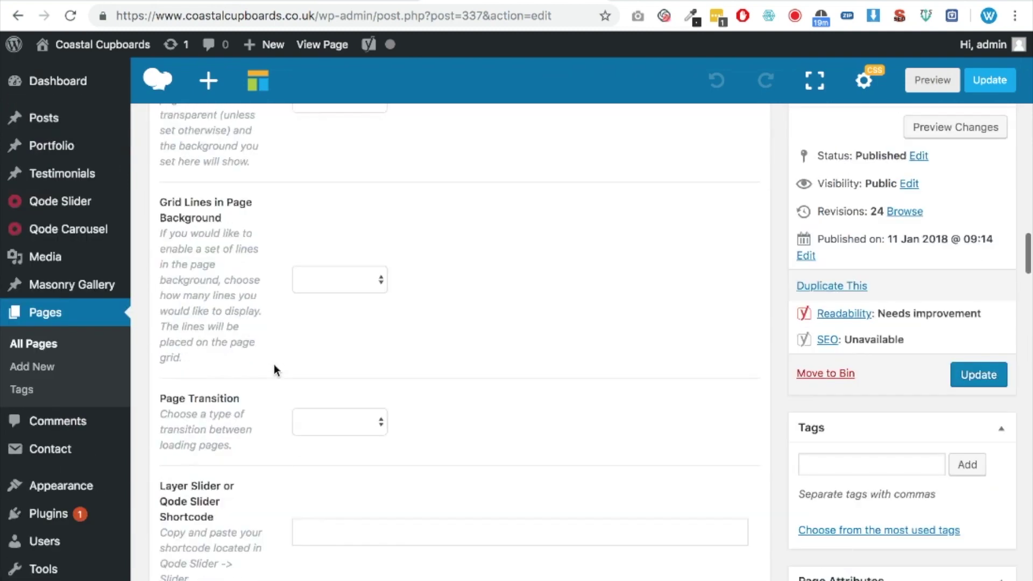
pyautogui.scroll(8, 277, 371)
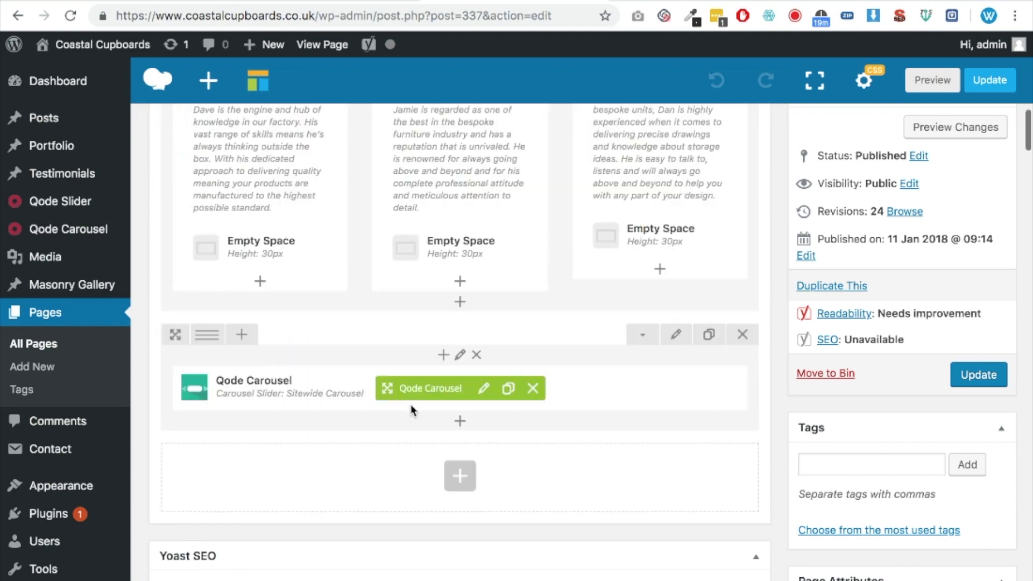
pyautogui.scroll(-3, 460, 473)
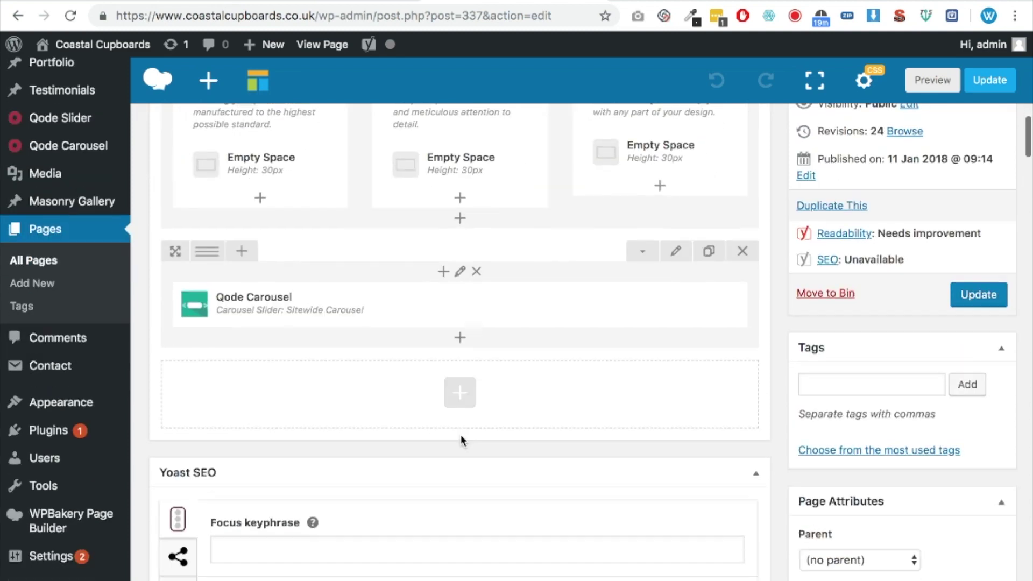
pyautogui.click(460, 393)
pyautogui.click(815, 83)
pyautogui.write('te')
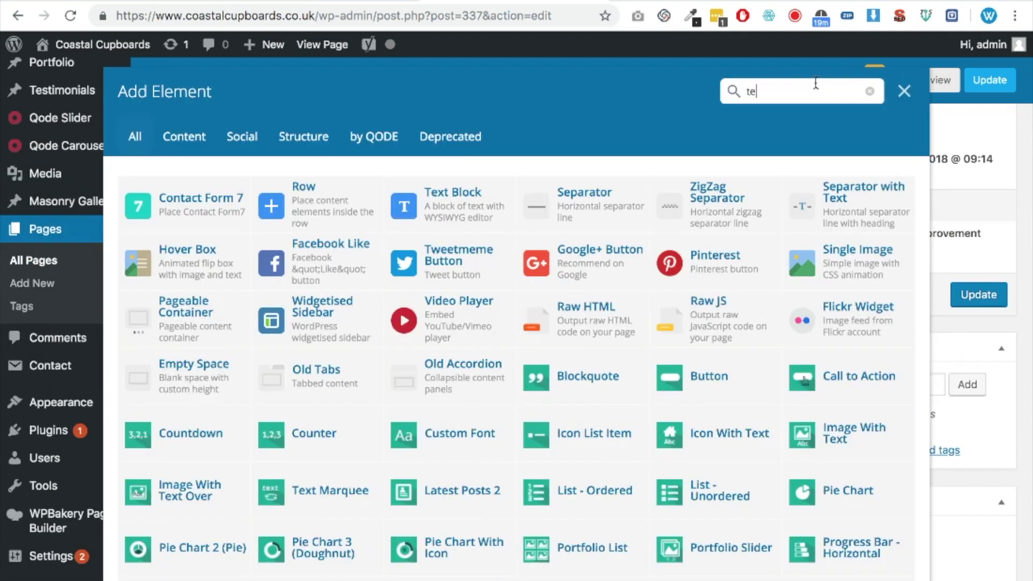
pyautogui.write('mpl')
pyautogui.click(222, 202)
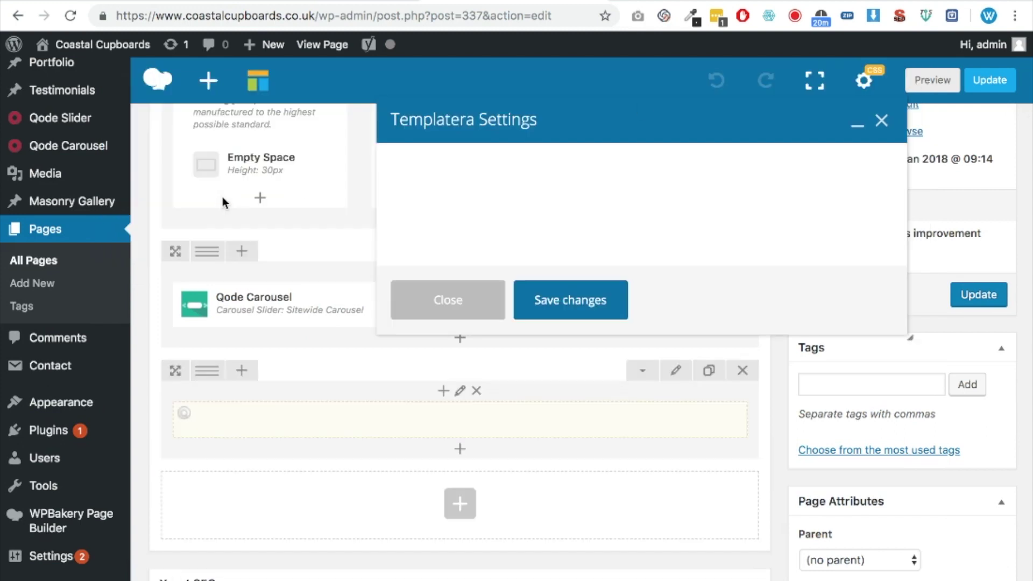
# Choose the Suppliers template for the new Templatera element and save its settings.
pyautogui.click(540, 195)
pyautogui.click(541, 212)
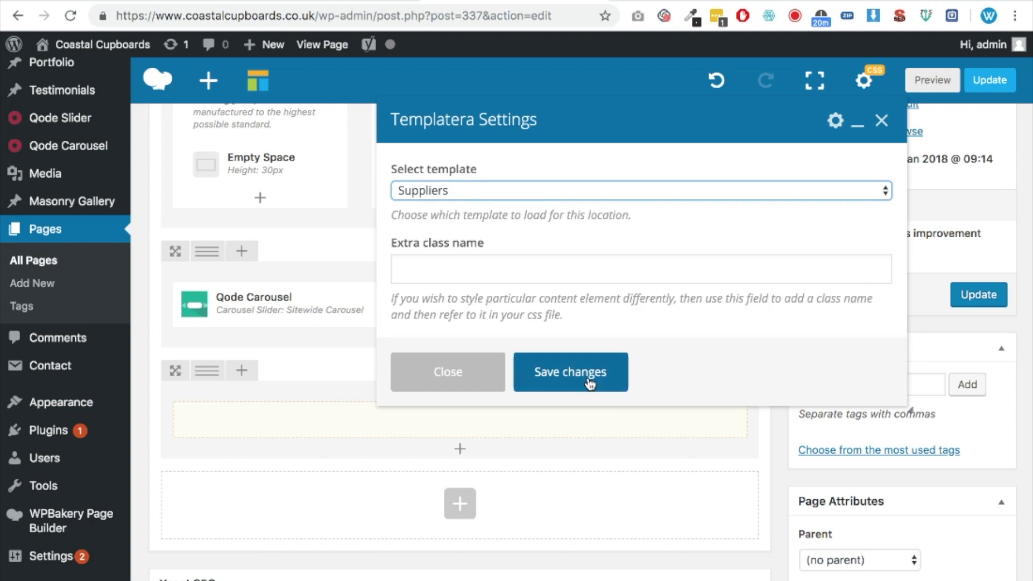
pyautogui.click(455, 388)
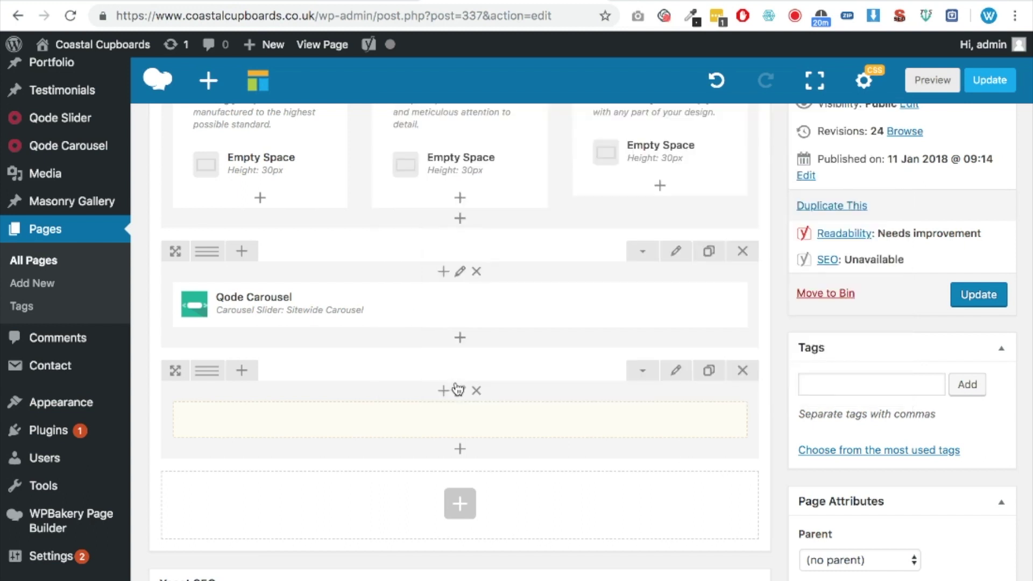